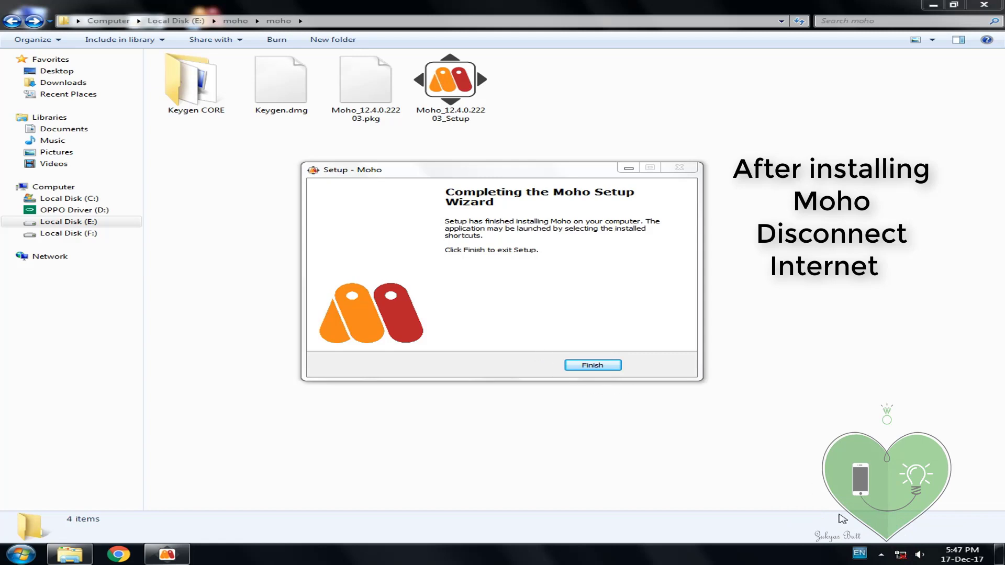
Step: Finish the Moho installation and close the setup wizard
left_click(591, 364)
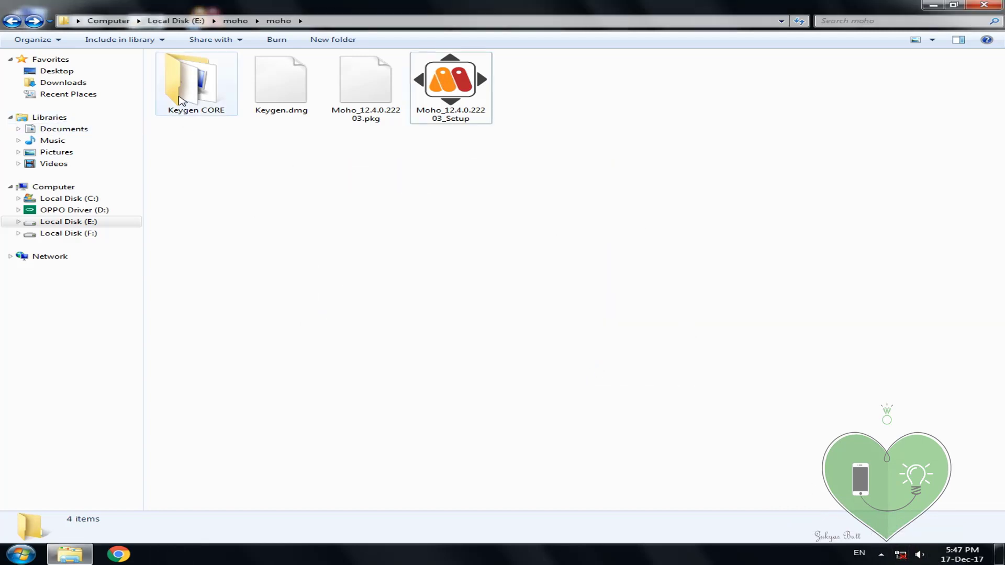
Step: Open the Keygen CORE folder, show its files as Large Icons, and refresh it
left_click(198, 107)
double_click(199, 110)
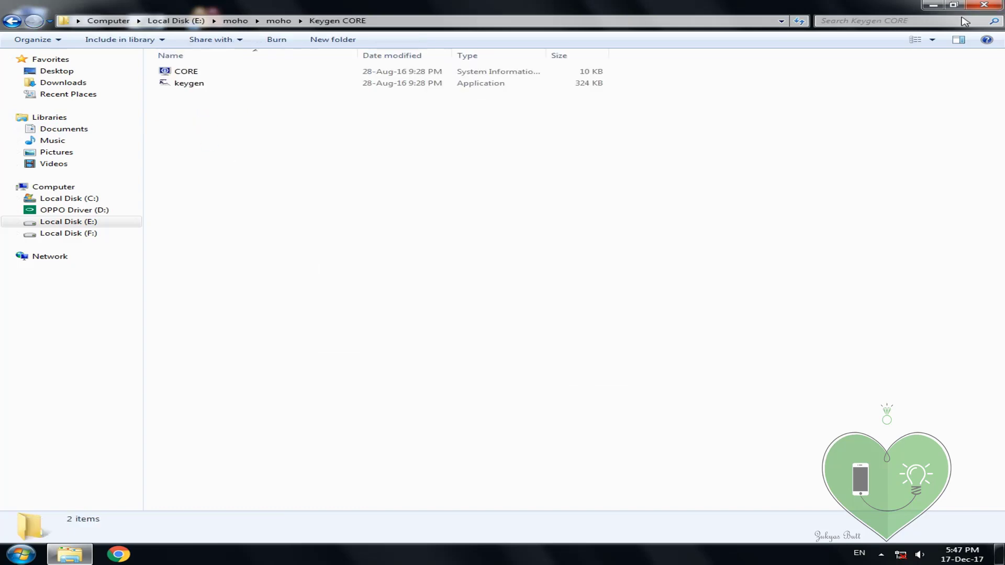
left_click(932, 39)
left_click(926, 32)
right_click(416, 175)
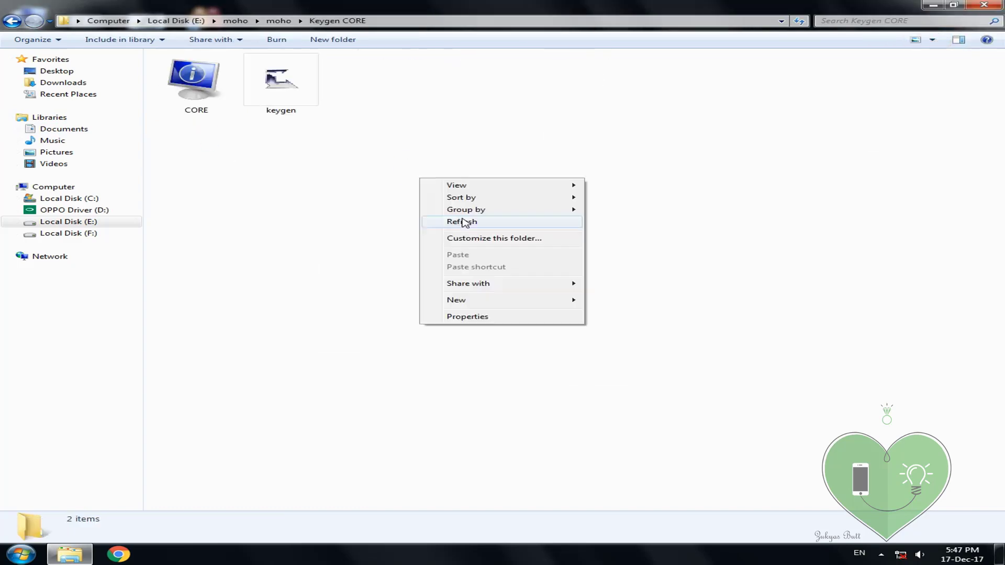
left_click(463, 220)
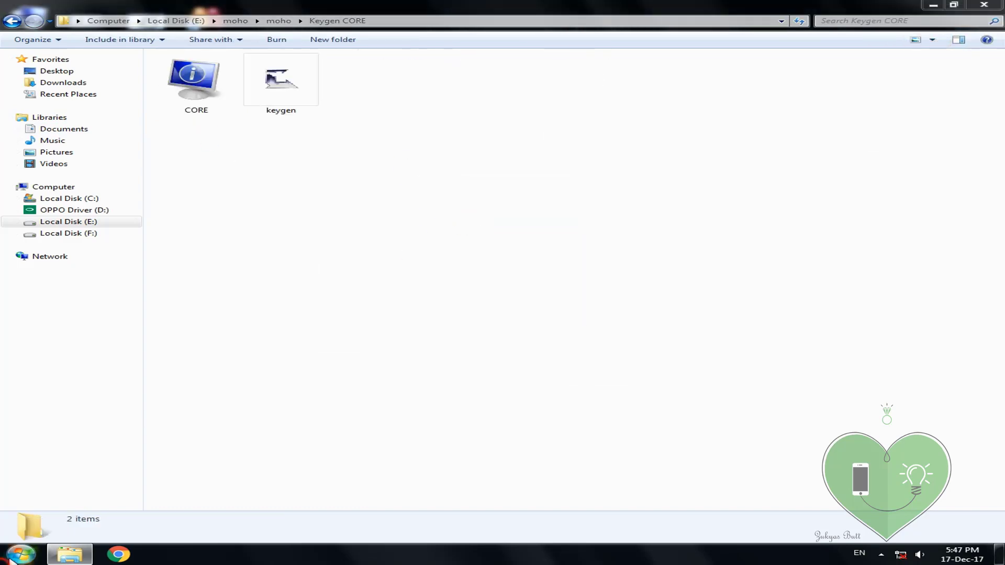
Step: Launch Moho from the Start menu, refresh the folder, and bring up the keygen
left_click(21, 554)
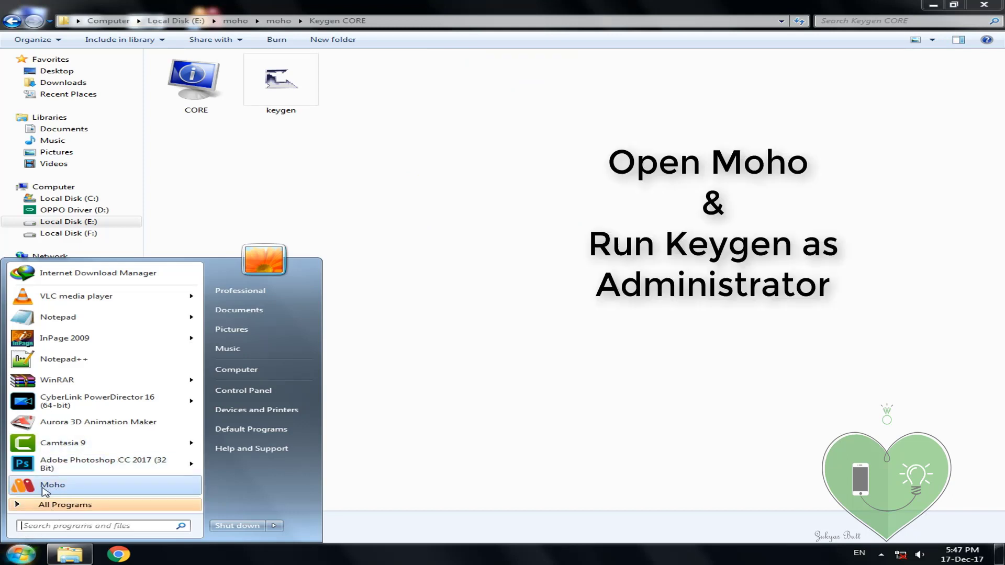
left_click(47, 484)
right_click(403, 147)
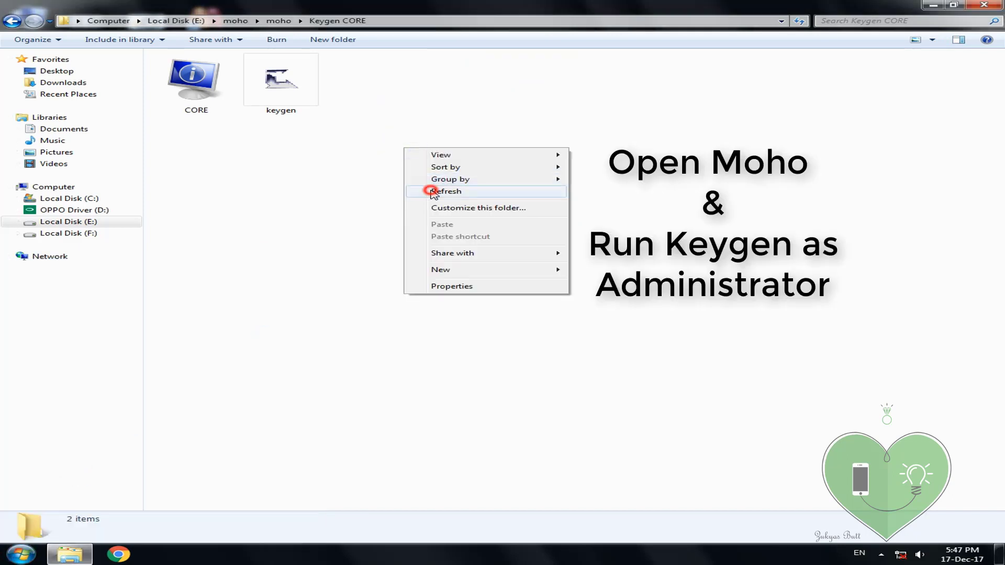
left_click(433, 192)
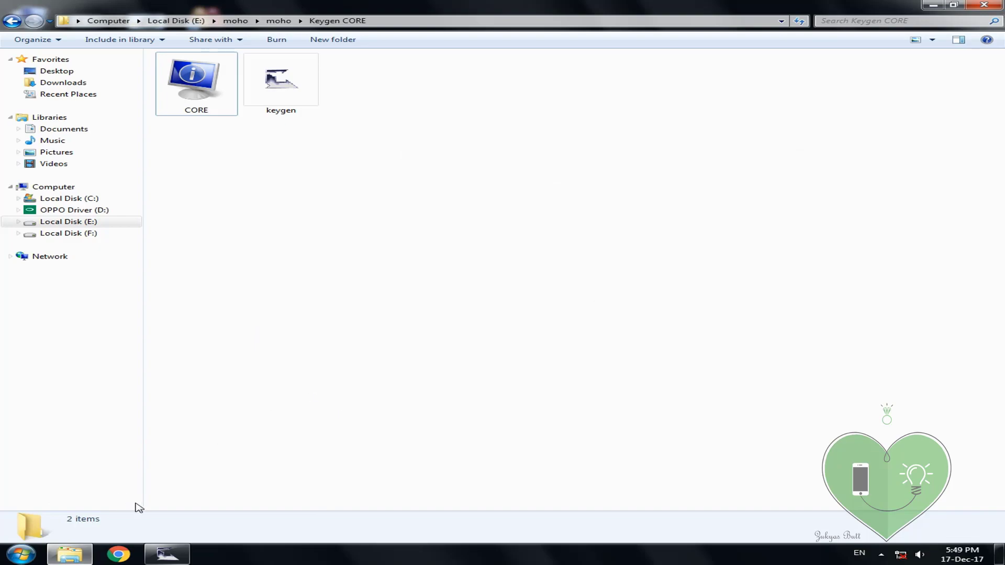
left_click(84, 548)
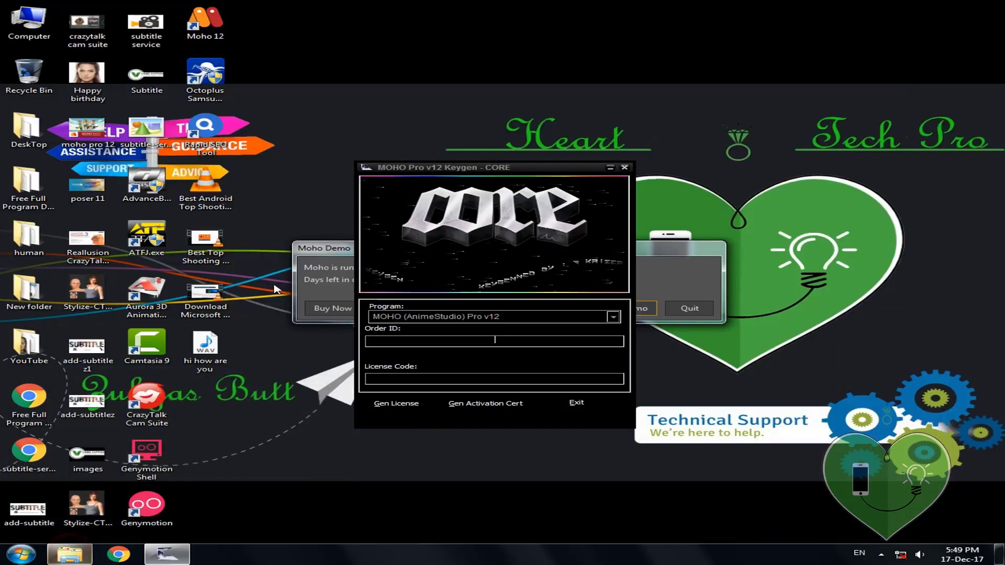
Step: Choose Insert Serial Number in the Moho Demo notice to open Product Activation
left_click(314, 287)
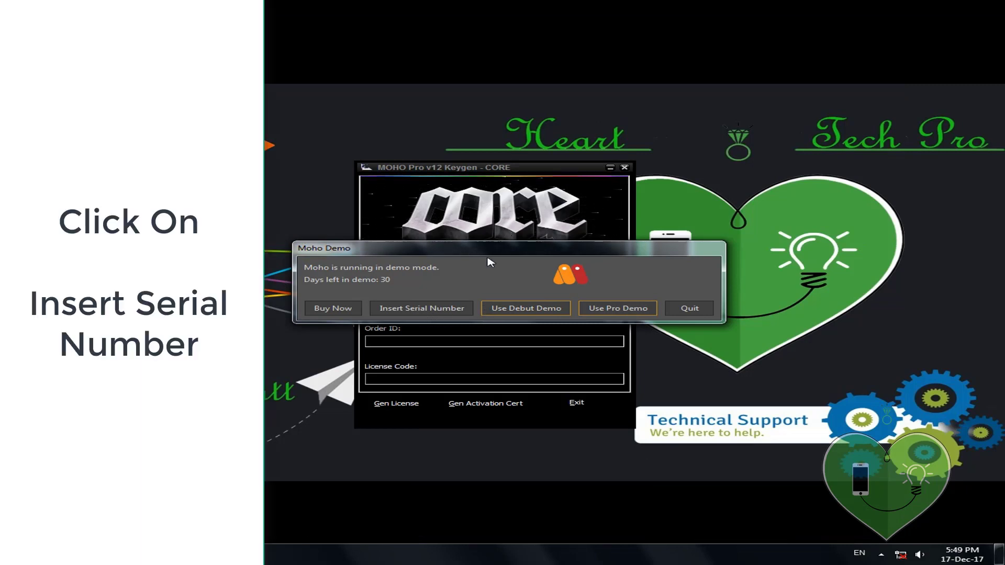
left_click(406, 308)
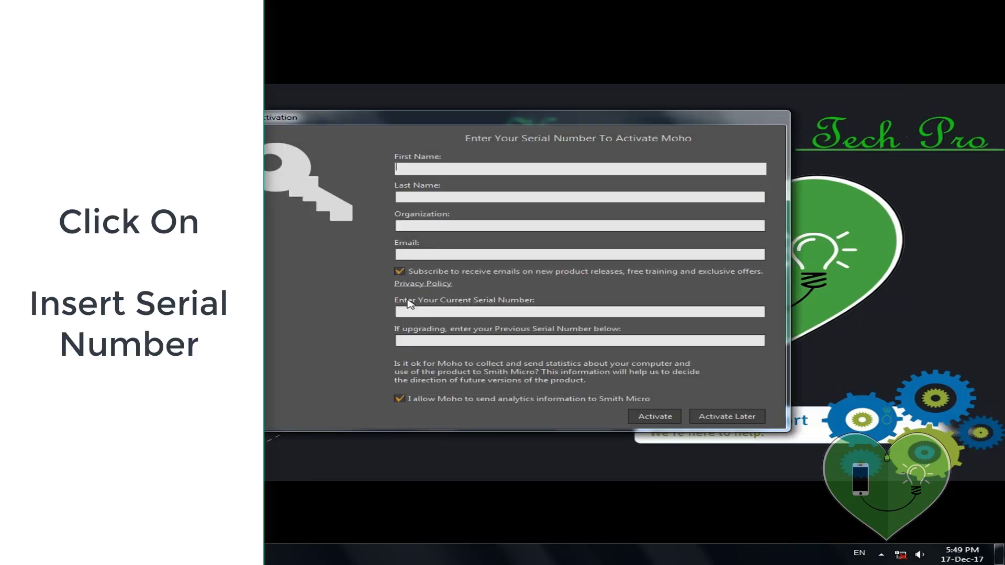
left_click(428, 314)
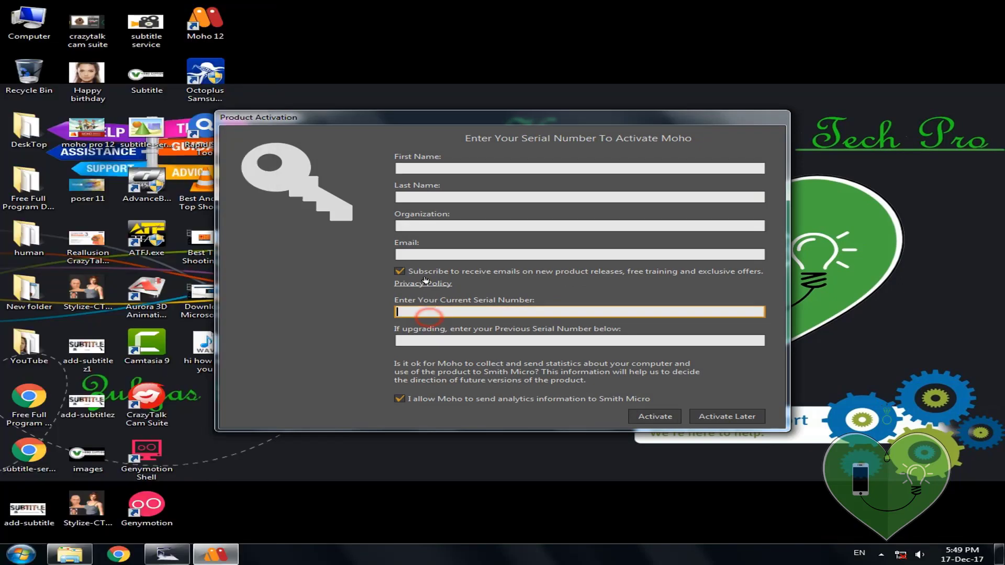
Step: Position the Product Activation form beside the keygen so both are visible
left_click_drag(388, 120, 689, 161)
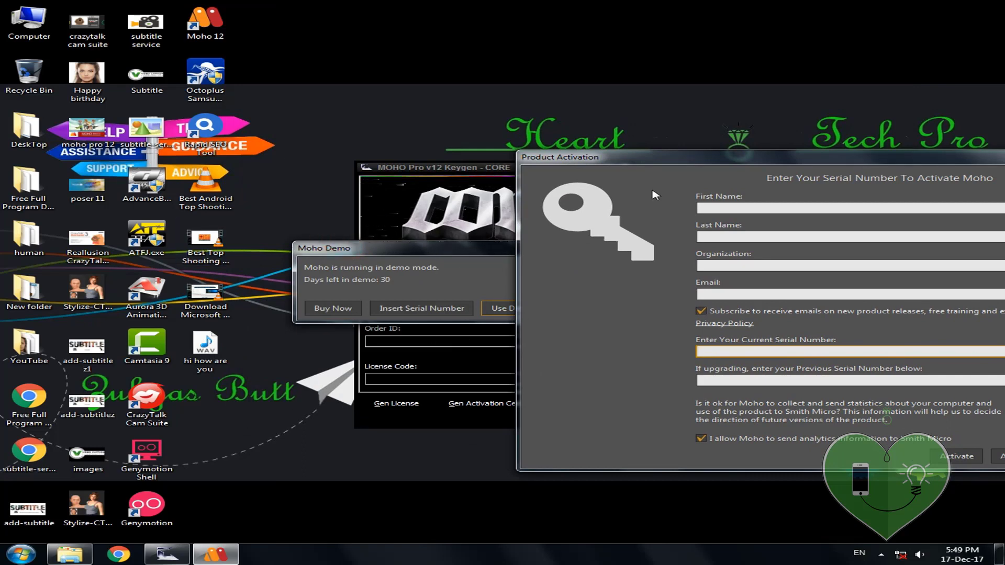
left_click_drag(675, 163, 486, 373)
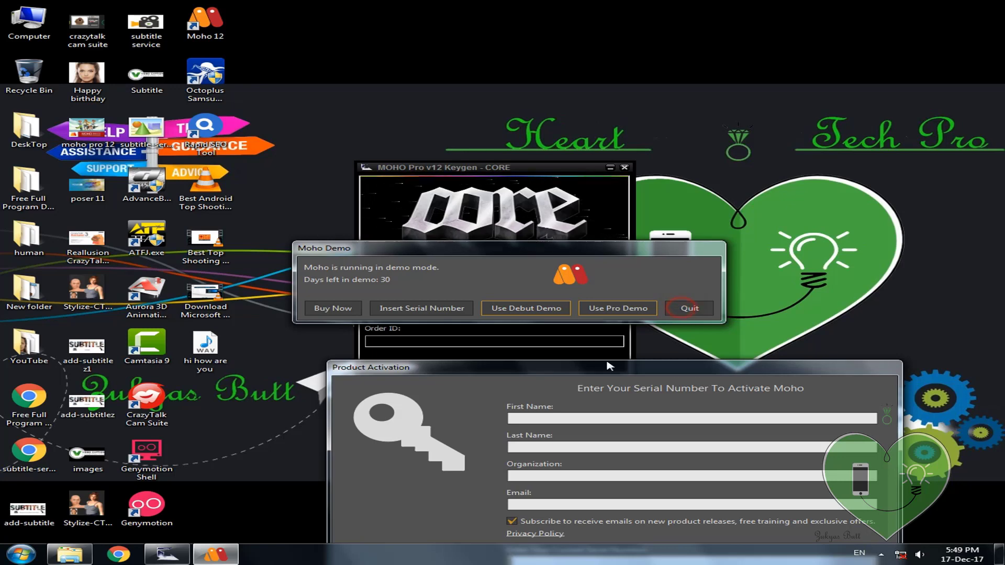
left_click_drag(575, 373, 572, 368)
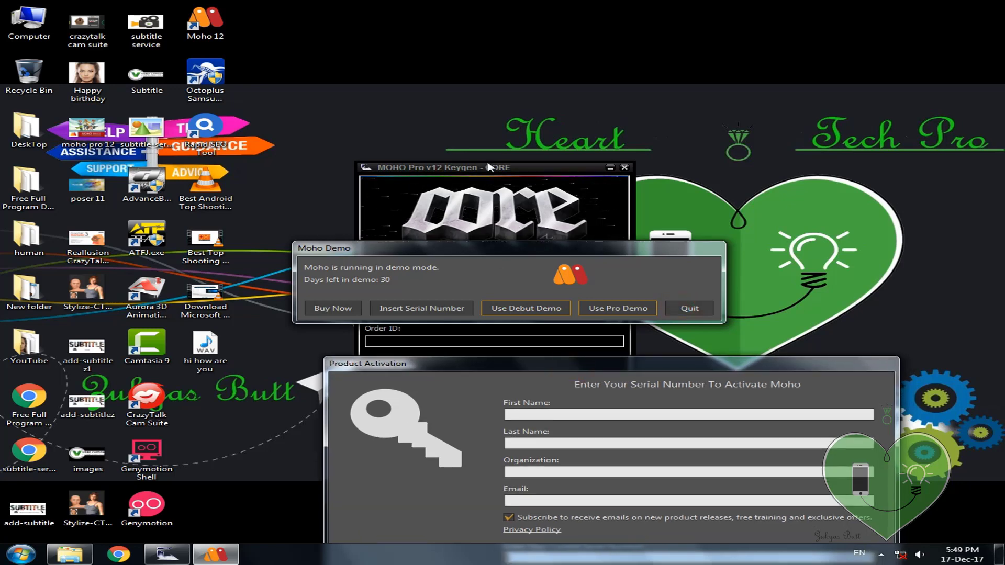
left_click(489, 168)
left_click_drag(677, 369, 705, 201)
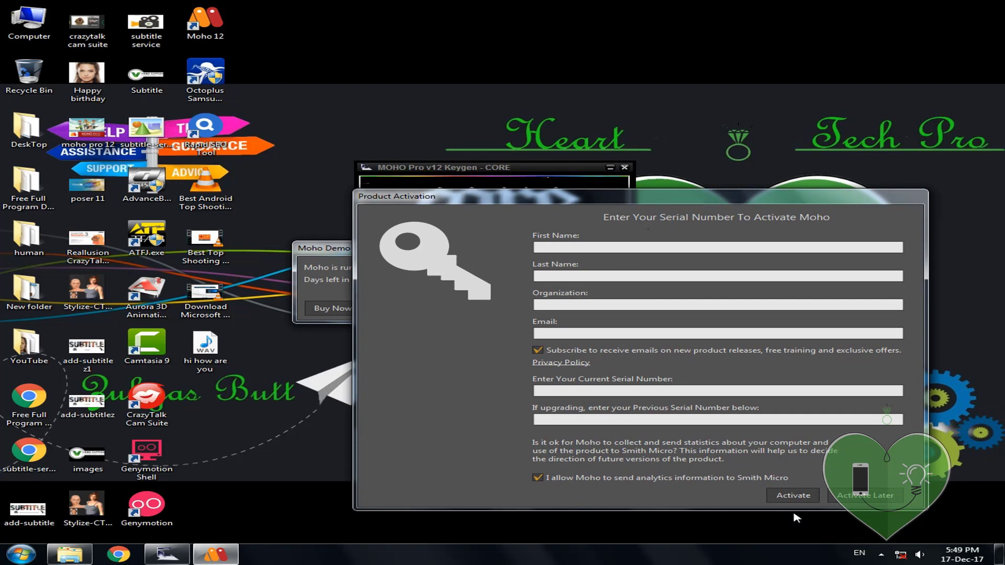
left_click(639, 423)
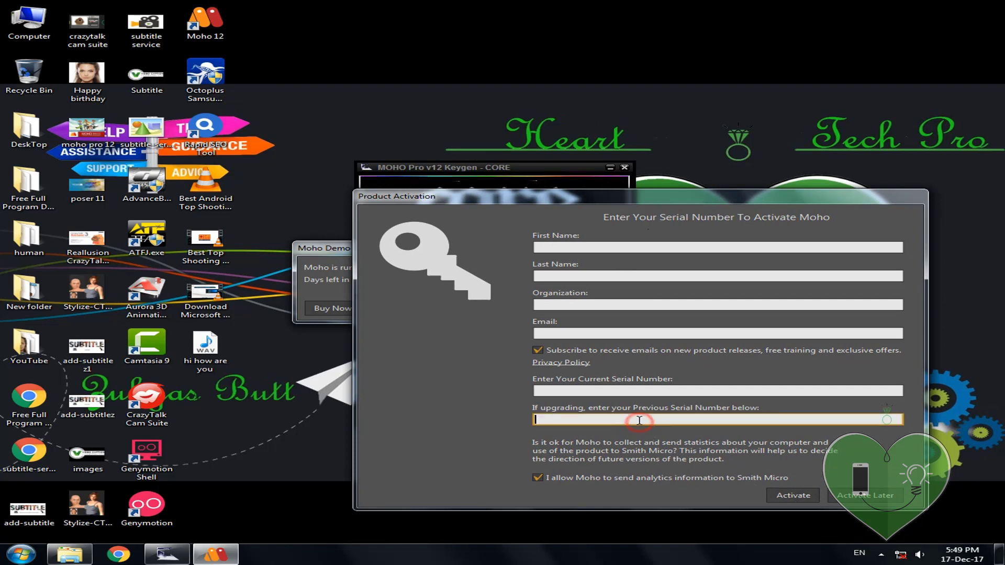
left_click(474, 171)
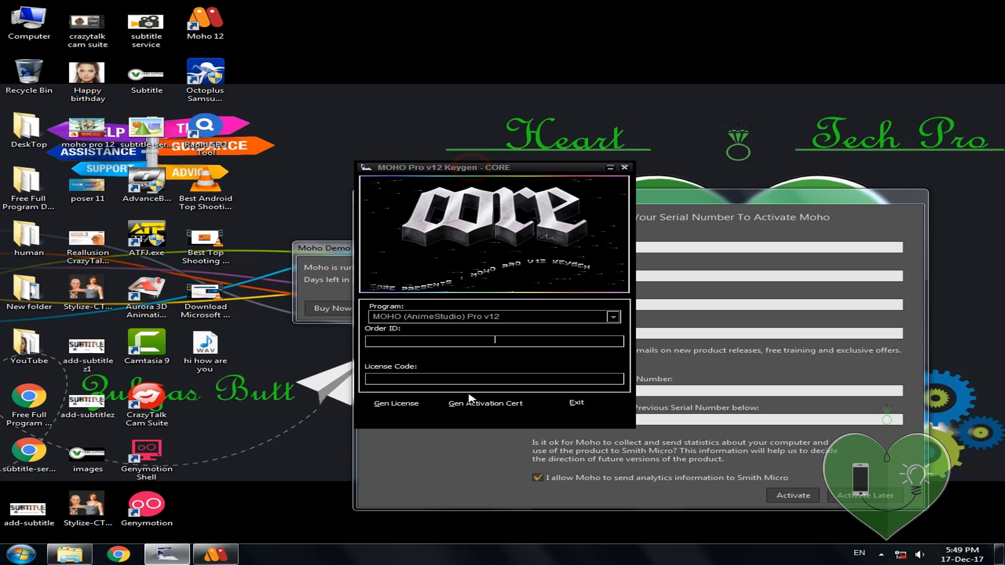
Step: Generate a MOHO Pro v12 license code in the keygen and copy it
left_click(391, 403)
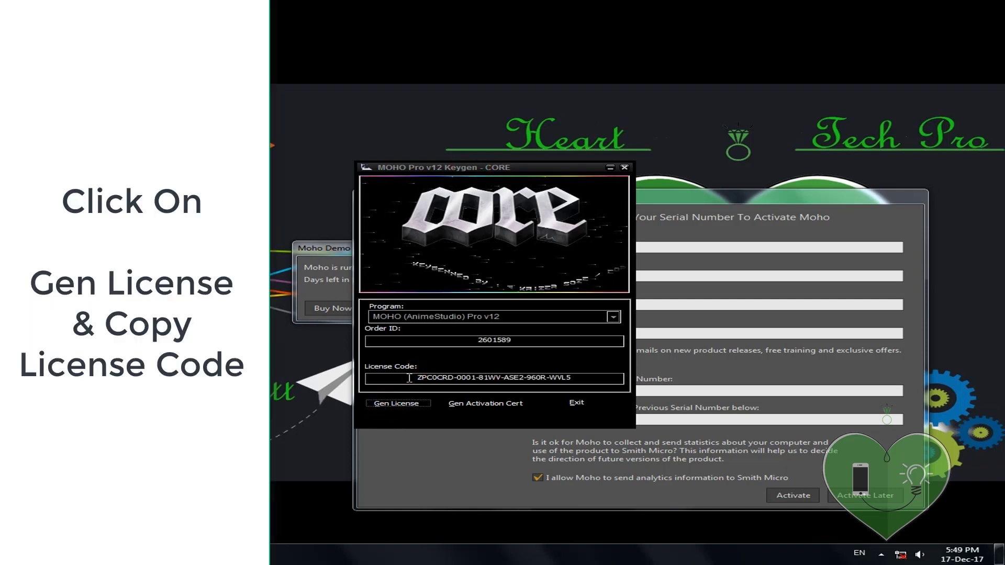
left_click_drag(414, 376, 574, 379)
right_click(574, 379)
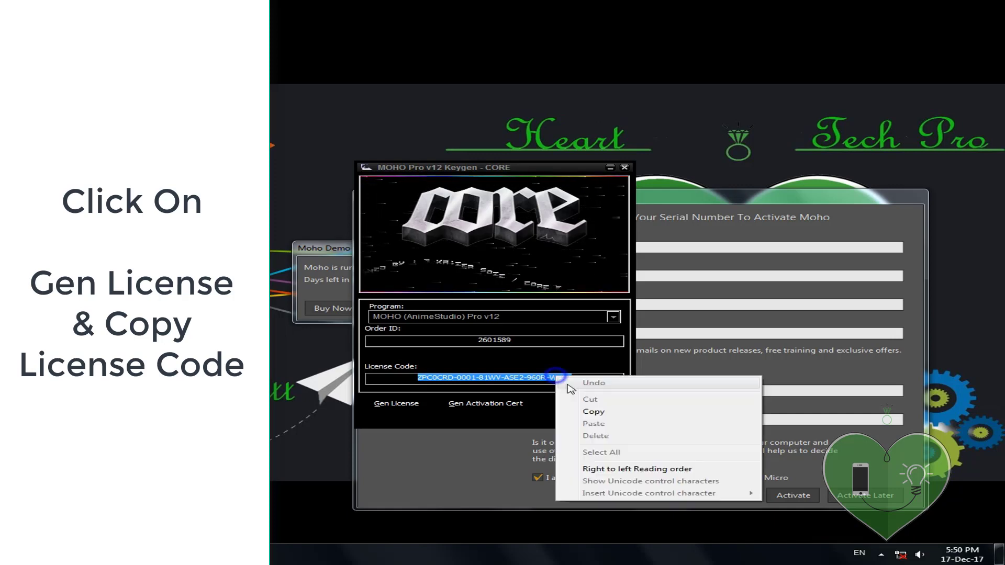
left_click(597, 413)
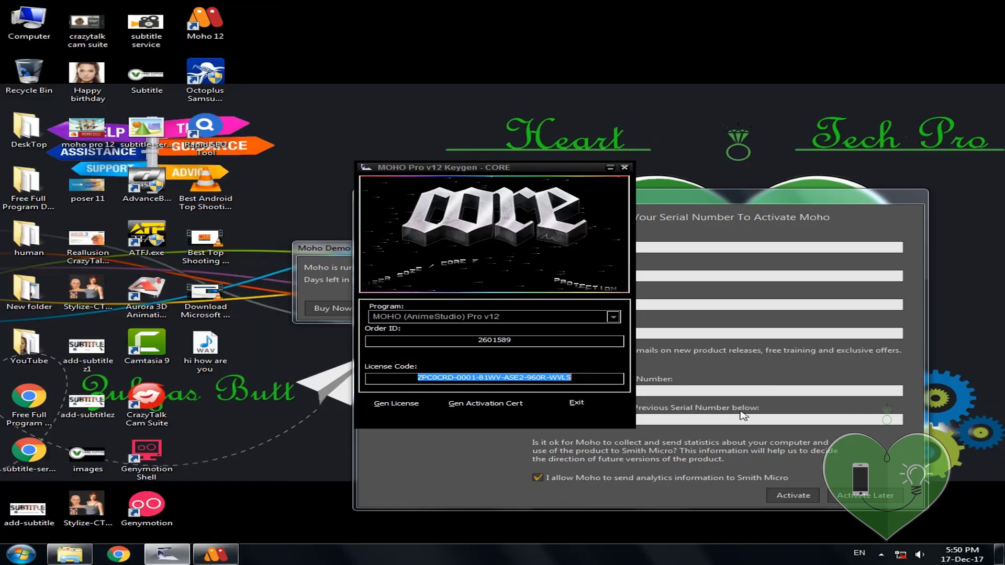
left_click(724, 389)
Step: Paste the license code as serial, then enter first name, last name, organization 'any', e-mail
key("ctrl+v")
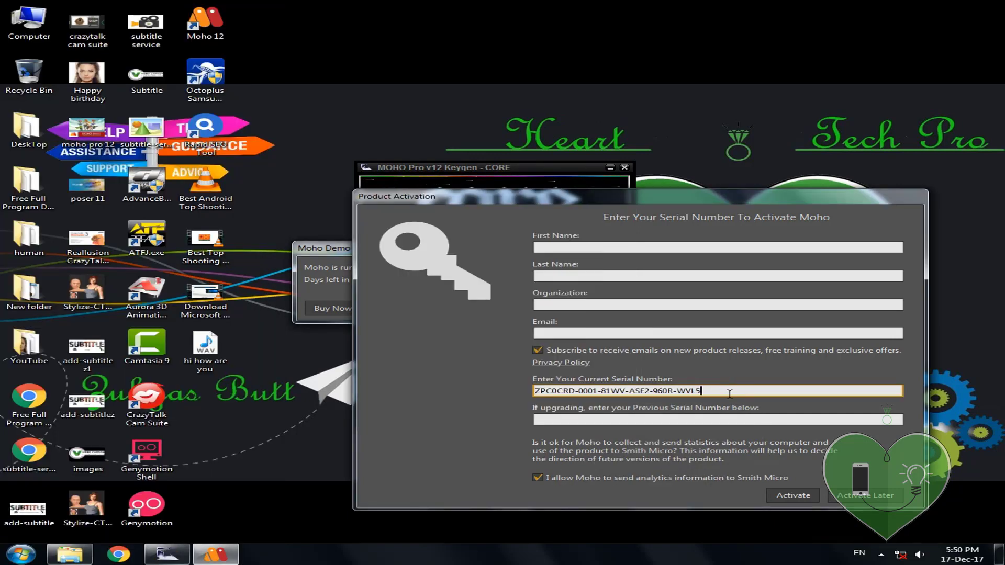
left_click(618, 329)
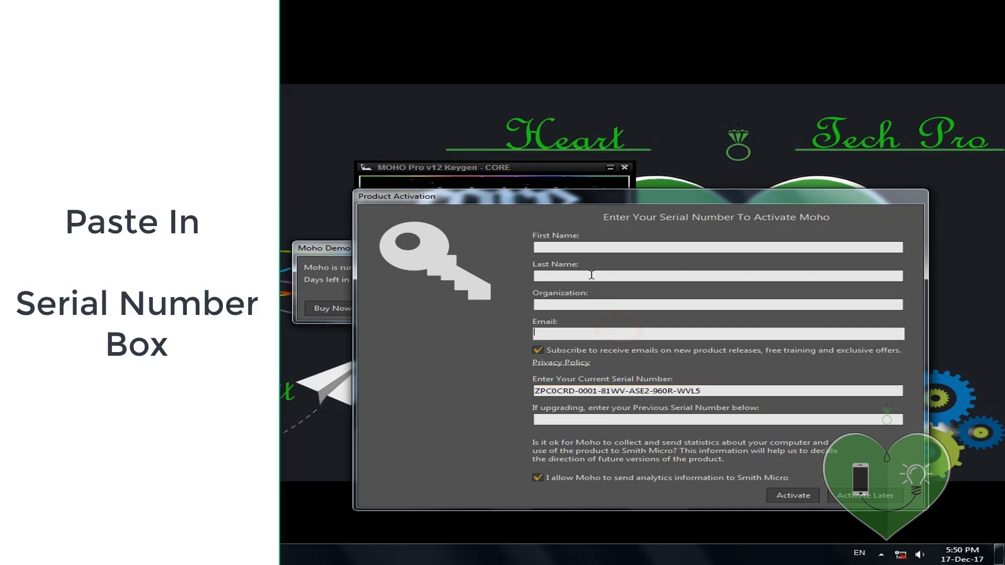
left_click(579, 244)
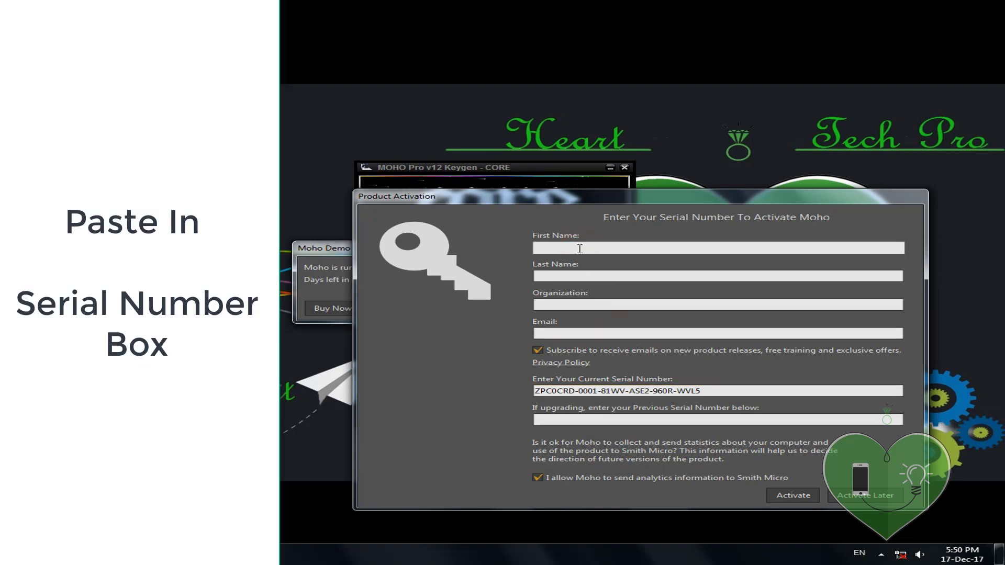
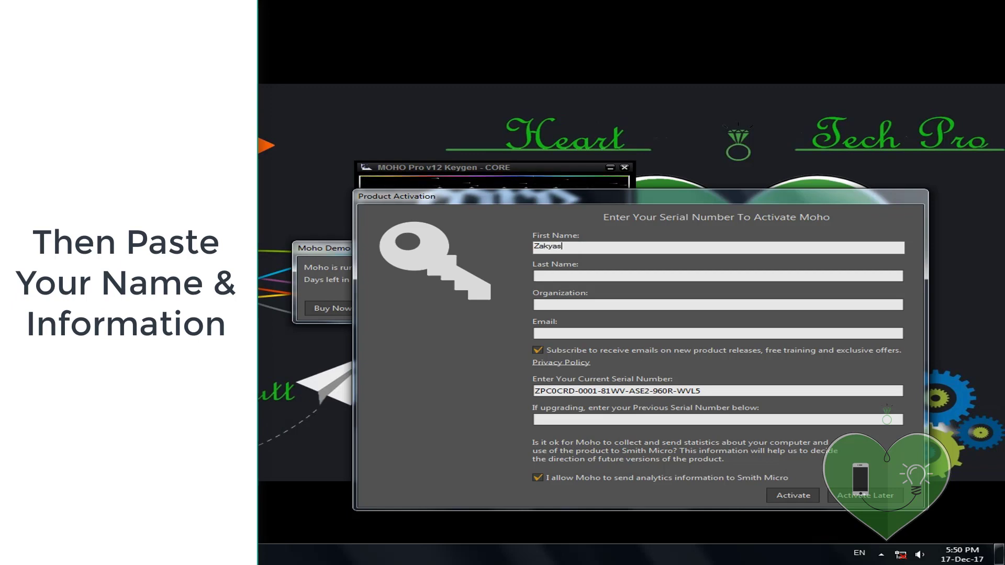
key("Tab")
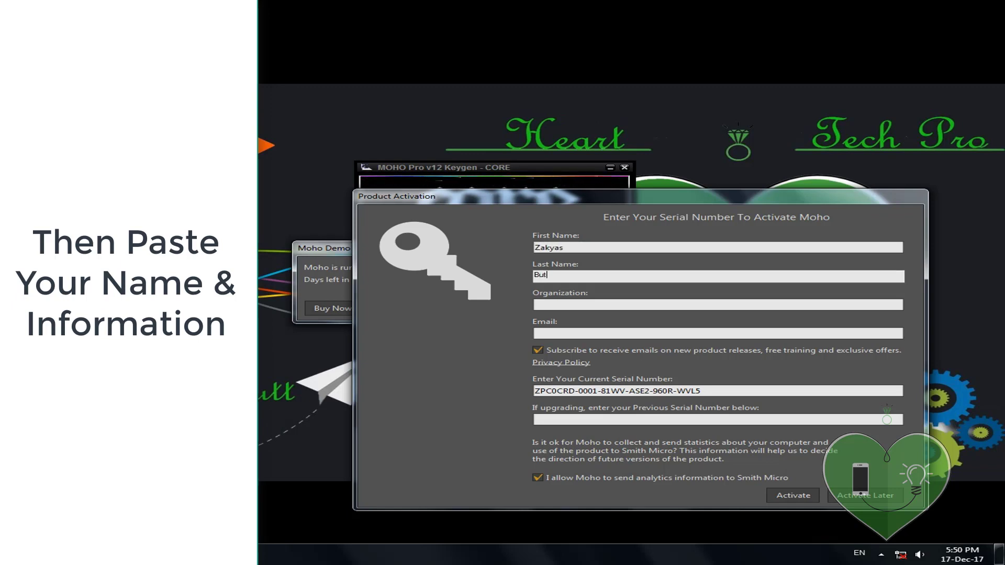
key("Tab")
type("any")
key("Tab")
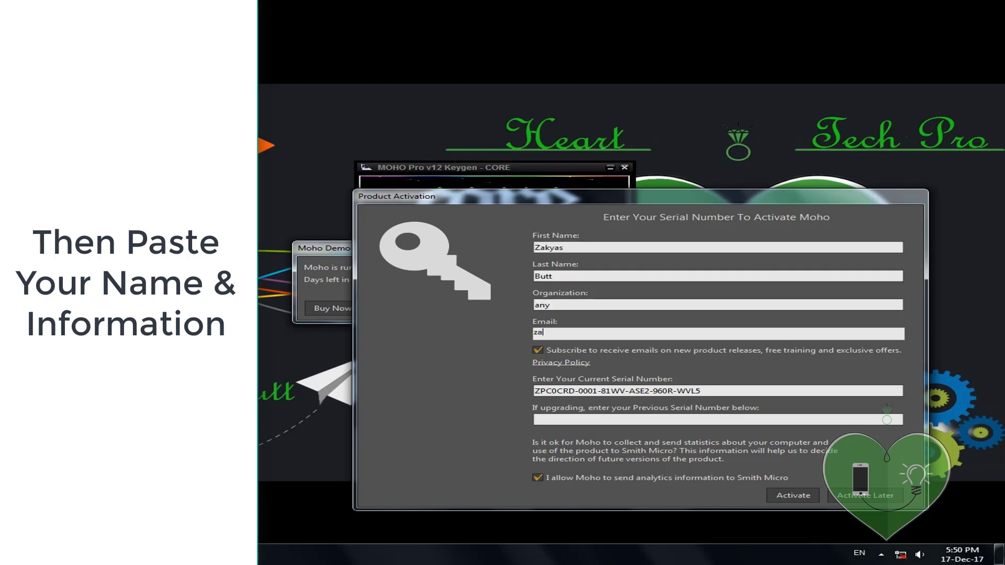
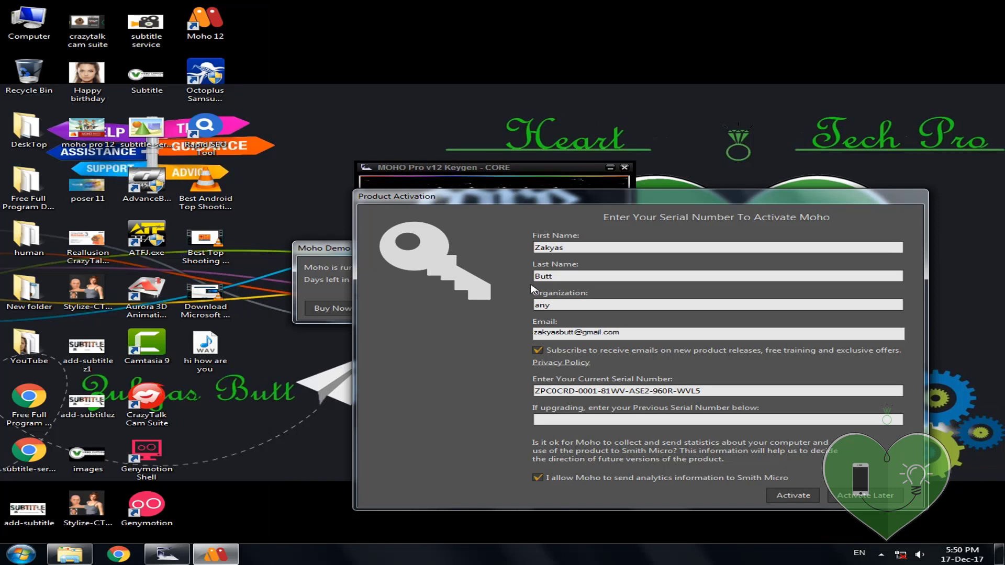
Step: Submit the activation details and choose manual offline activation
left_click(780, 495)
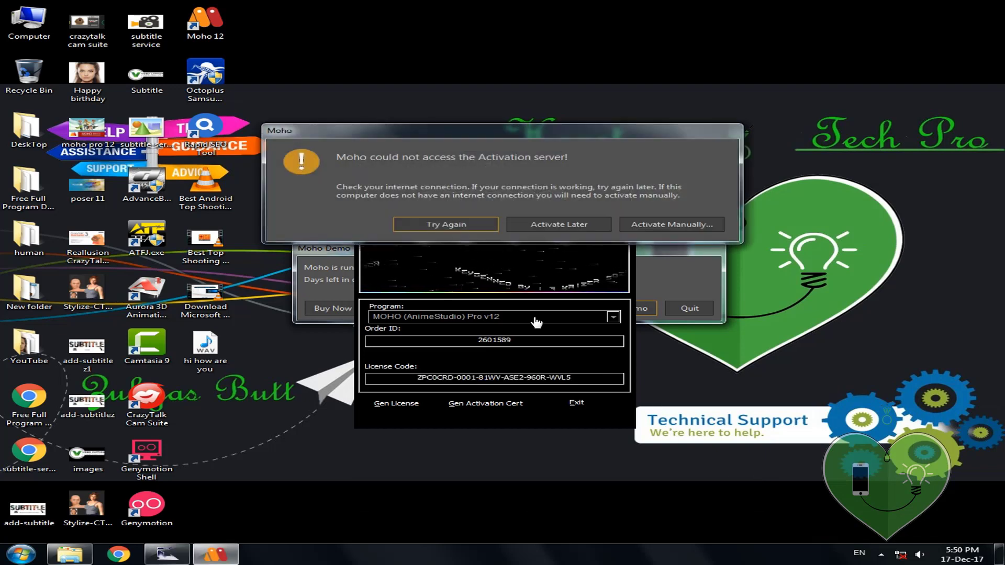
left_click(657, 230)
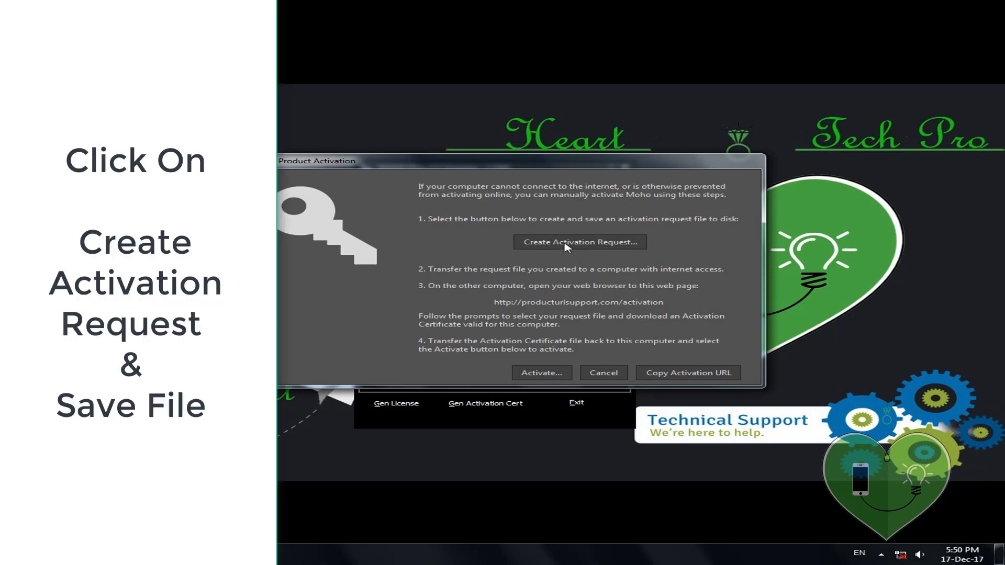
left_click_drag(515, 171, 749, 233)
left_click_drag(674, 205, 479, 105)
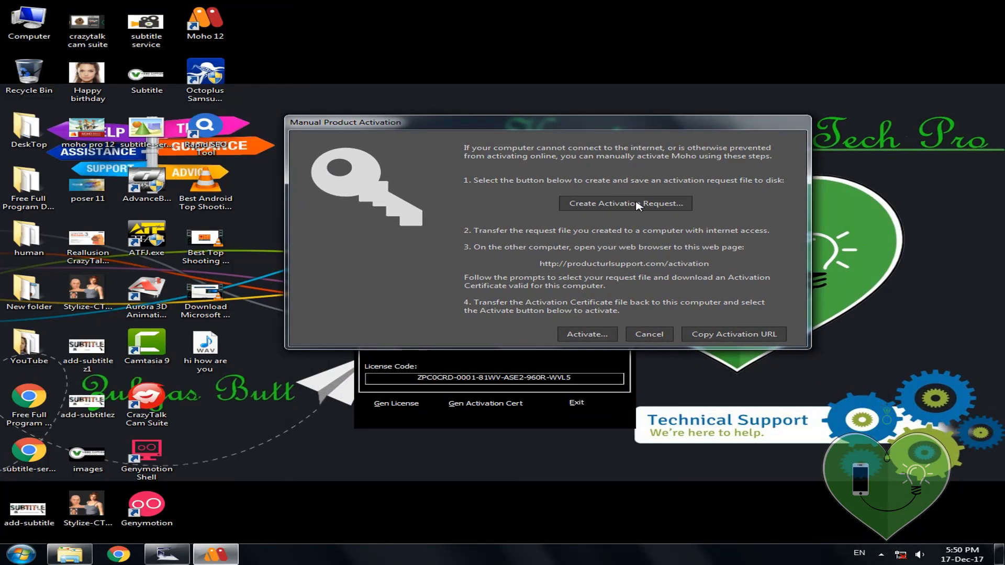
Step: Save the Moho_ActivationRequest file into the moho folder on Local Disk (E:)
left_click(638, 205)
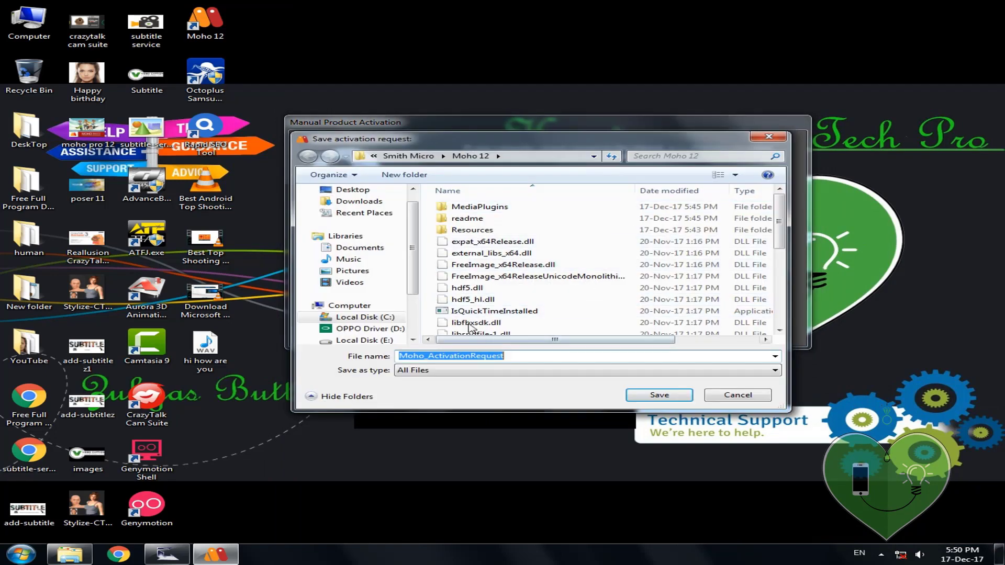
left_click(351, 189)
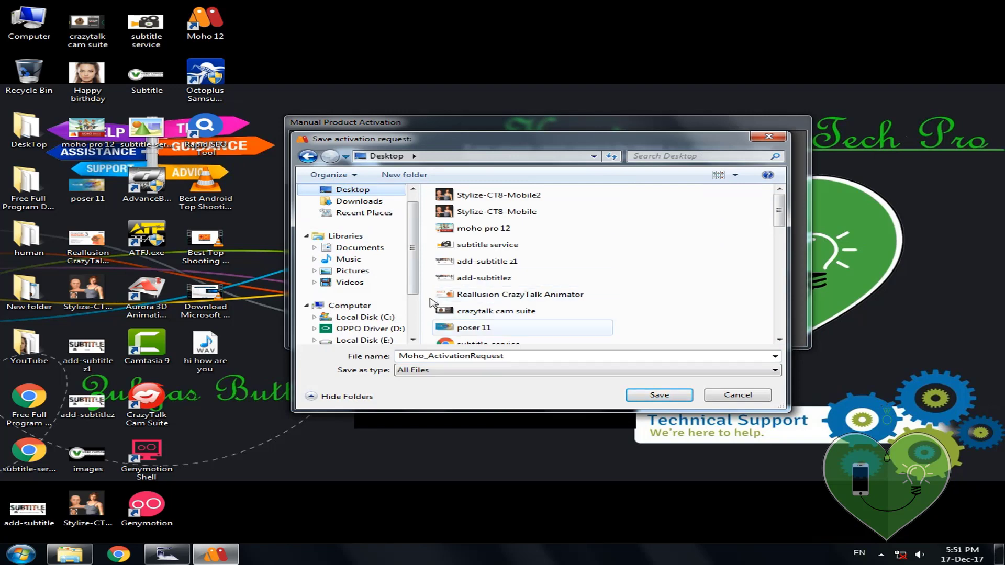
left_click(382, 329)
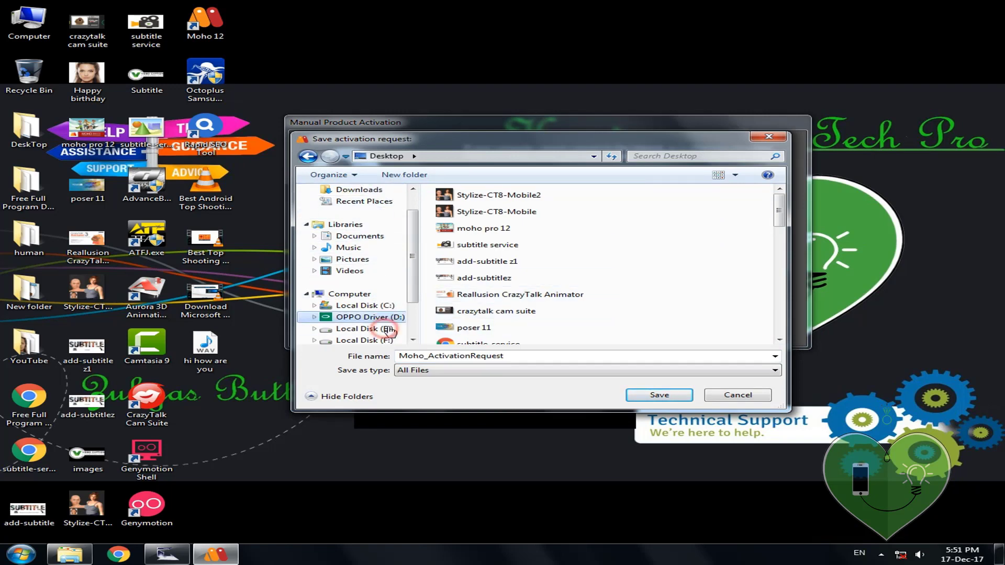
left_click(366, 329)
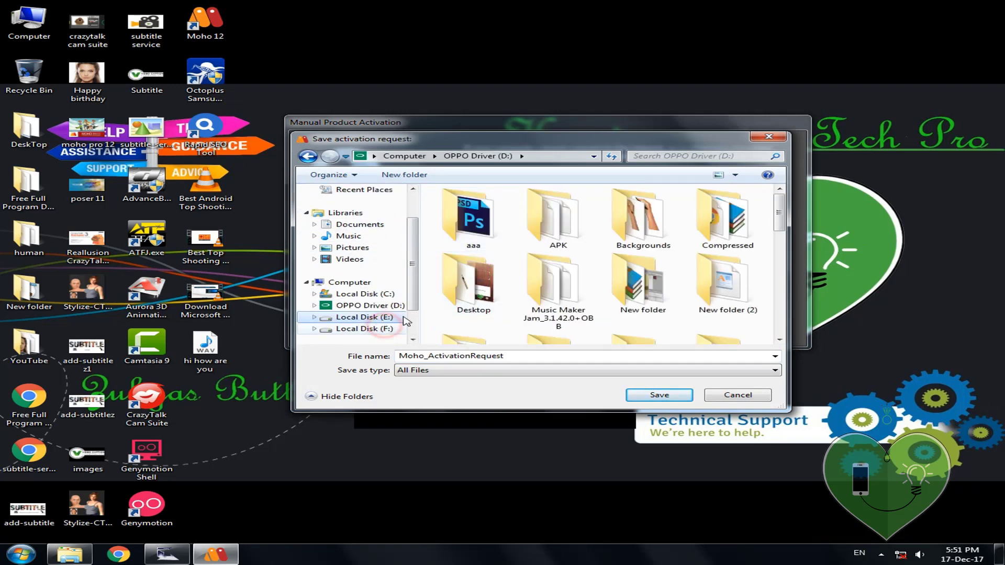
double_click(498, 231)
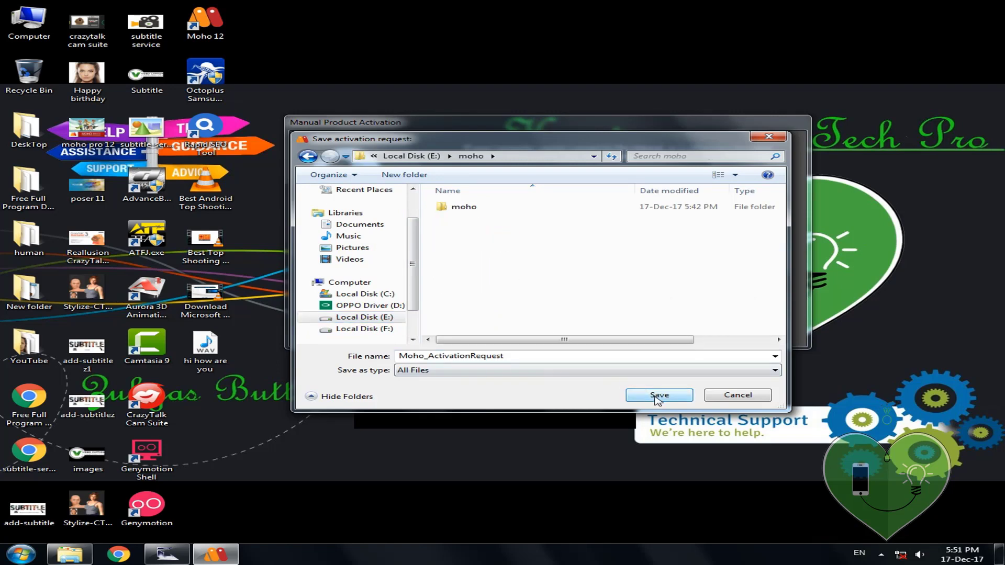
left_click(654, 395)
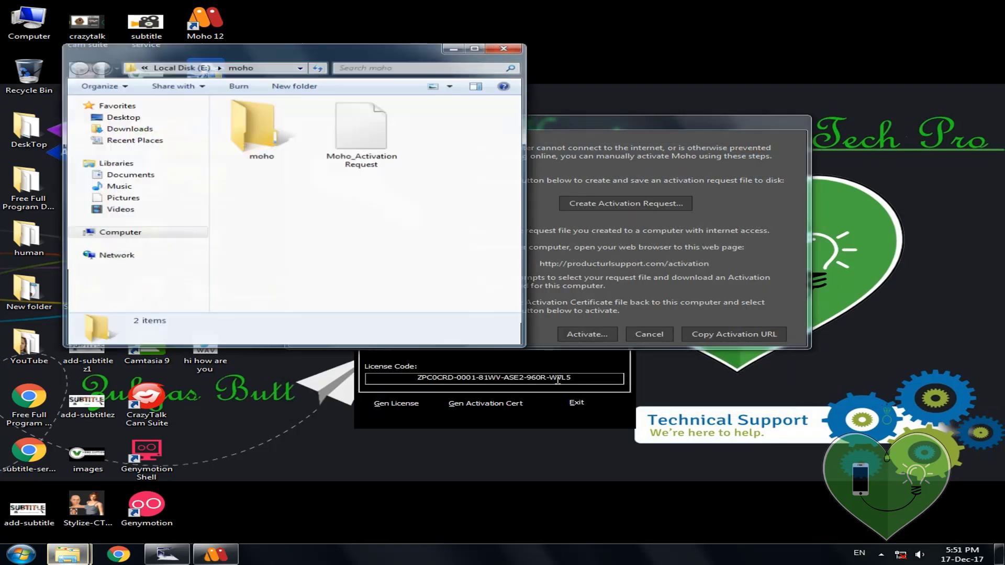
Step: Generate an activation certificate in the keygen from E:\moho\Moho_ActivationRequest
left_click(459, 364)
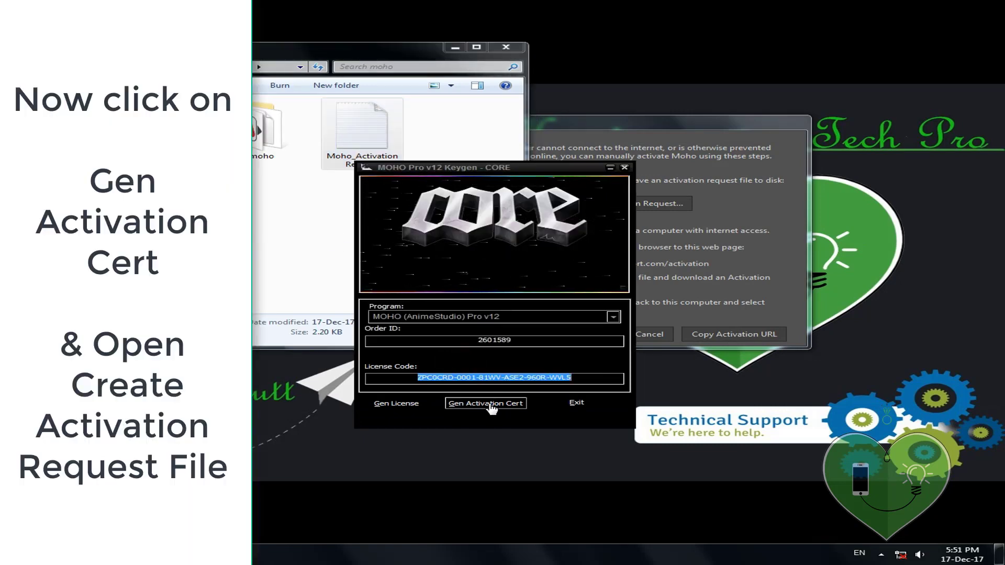
left_click(490, 405)
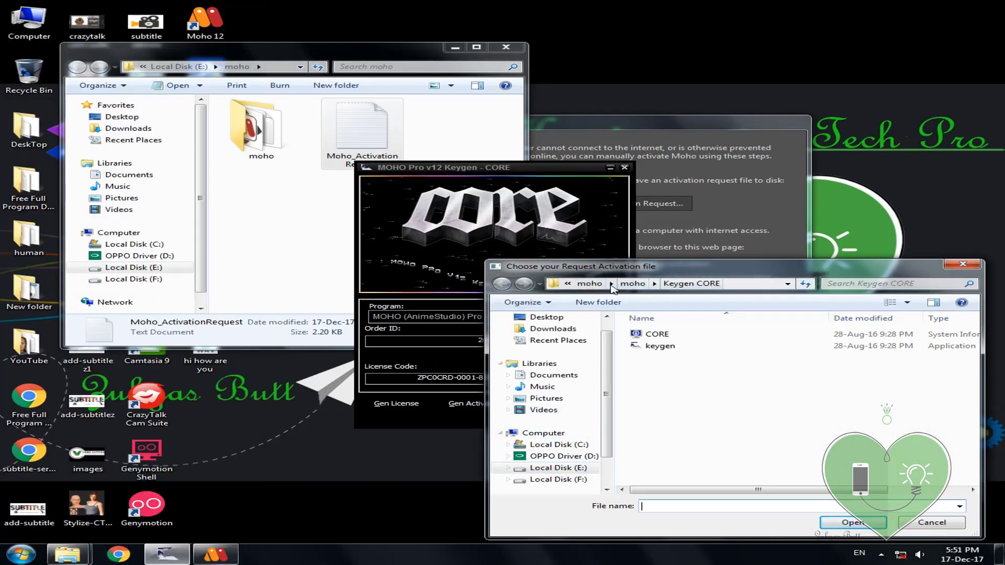
left_click(631, 284)
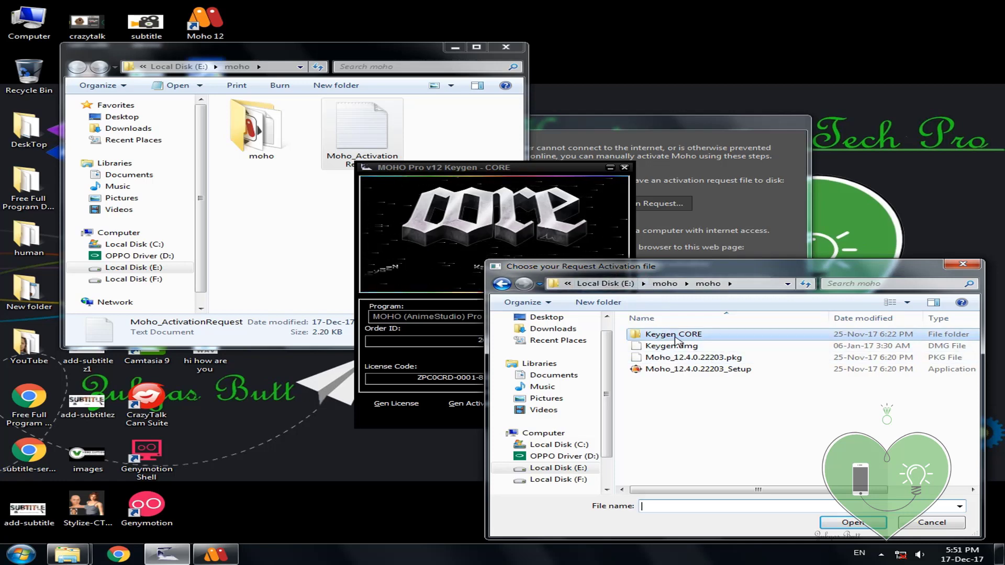
left_click(664, 283)
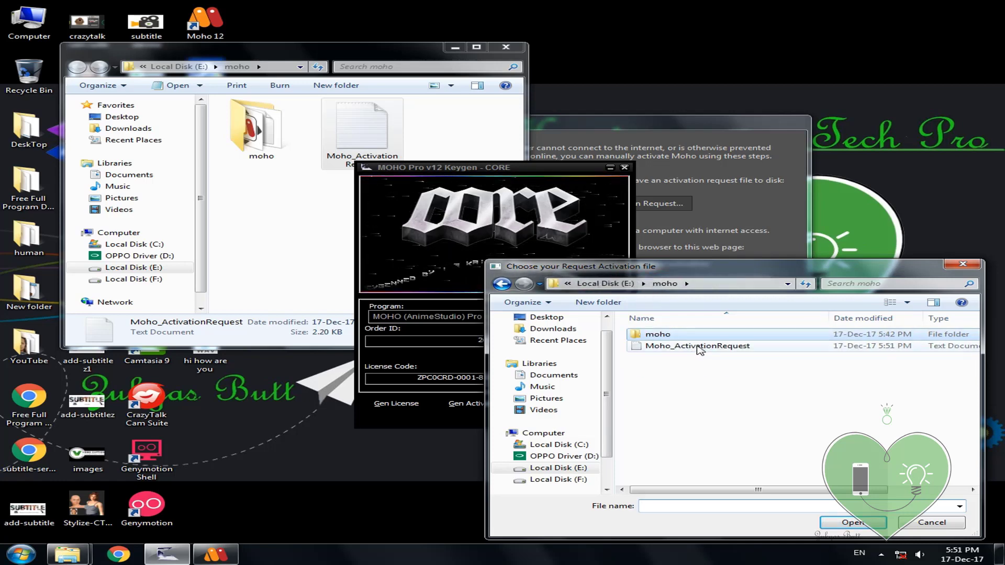
left_click(696, 347)
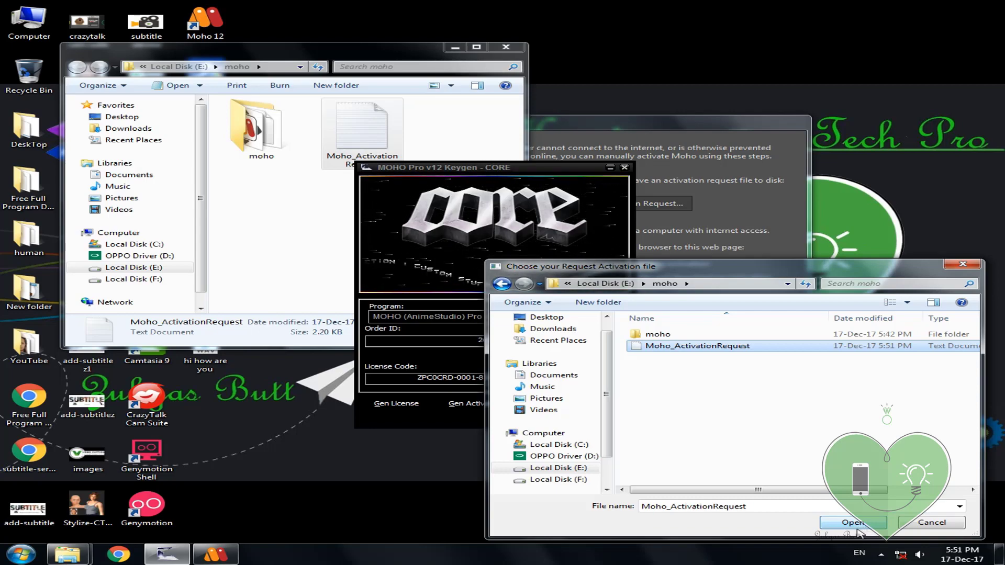
left_click(857, 528)
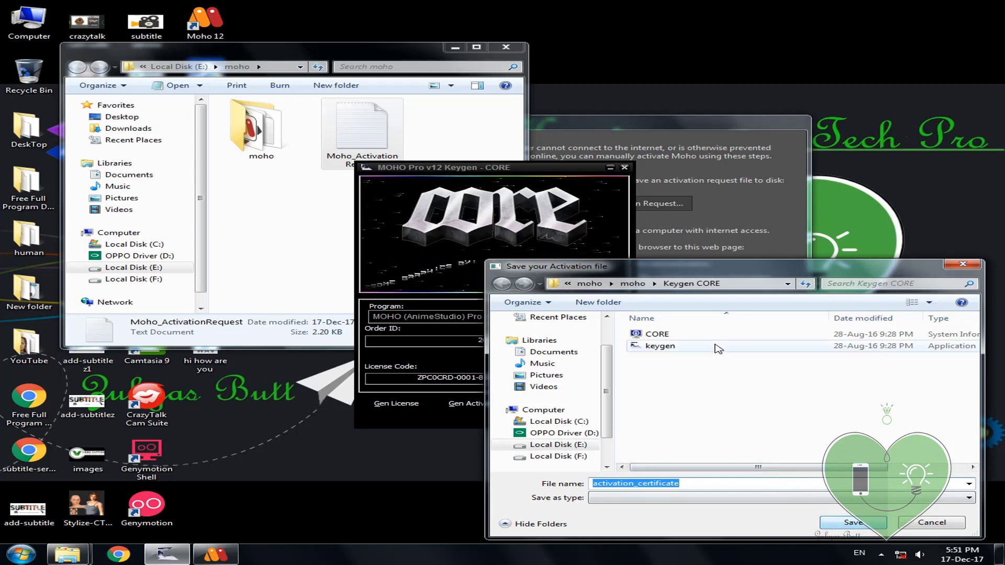
Step: Save activation_certificate into E:\moho\moho and refresh the Explorer folder
left_click(633, 283)
left_click(863, 525)
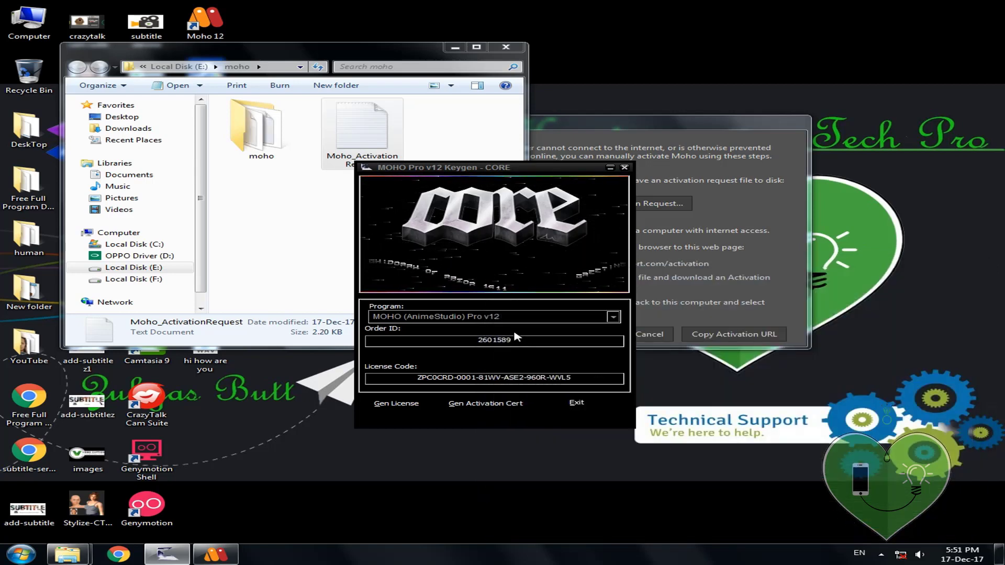
left_click(280, 199)
right_click(294, 198)
left_click(352, 243)
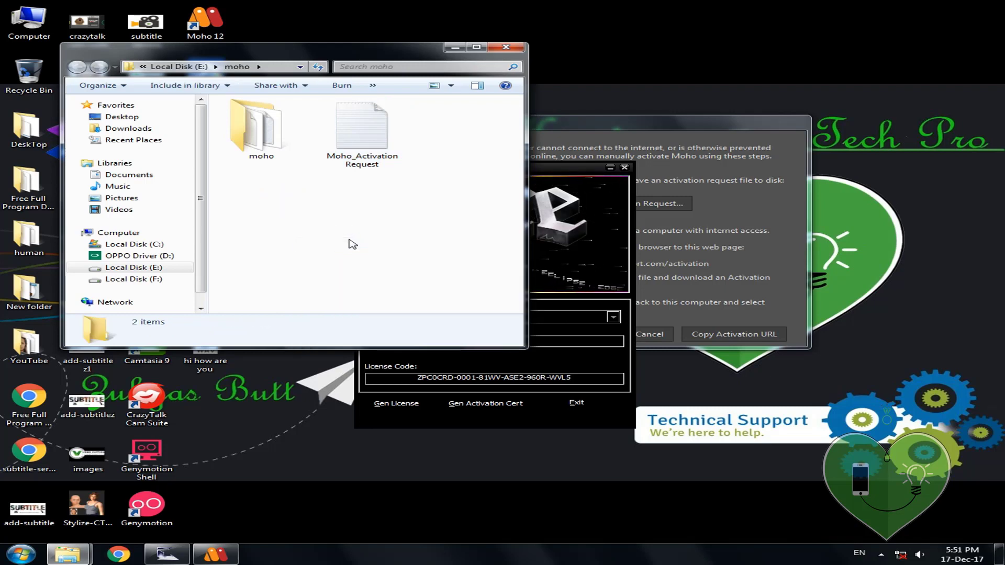
left_click(573, 171)
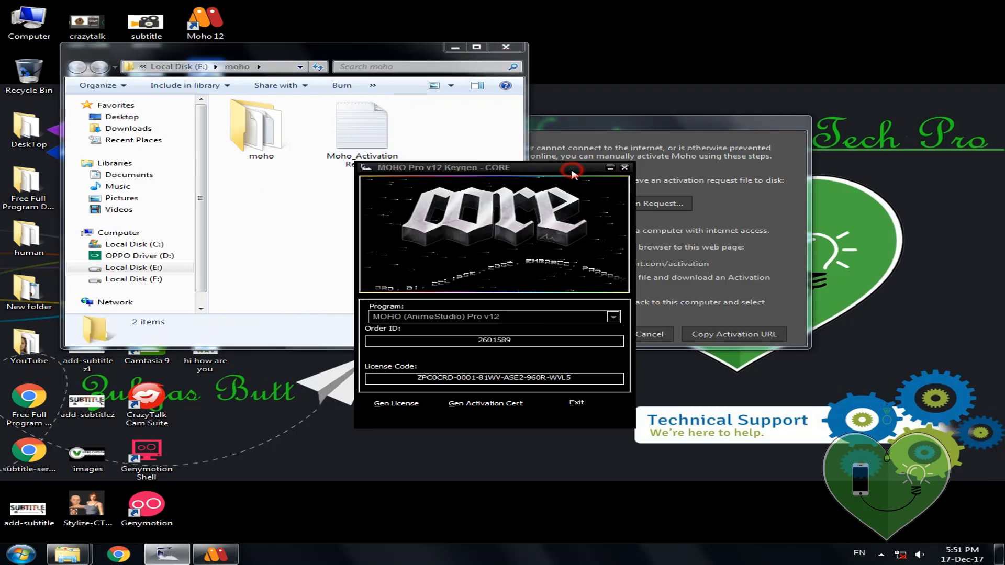
Step: Activate Moho with E:\moho\moho\activation_certificate and answer Never to the custom content folder prompt
left_click(717, 244)
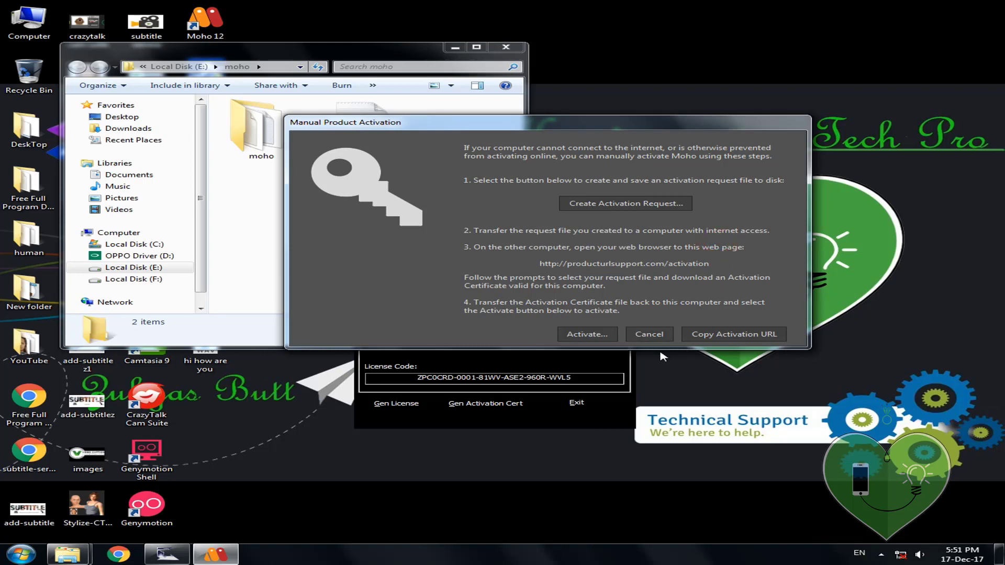
left_click(587, 336)
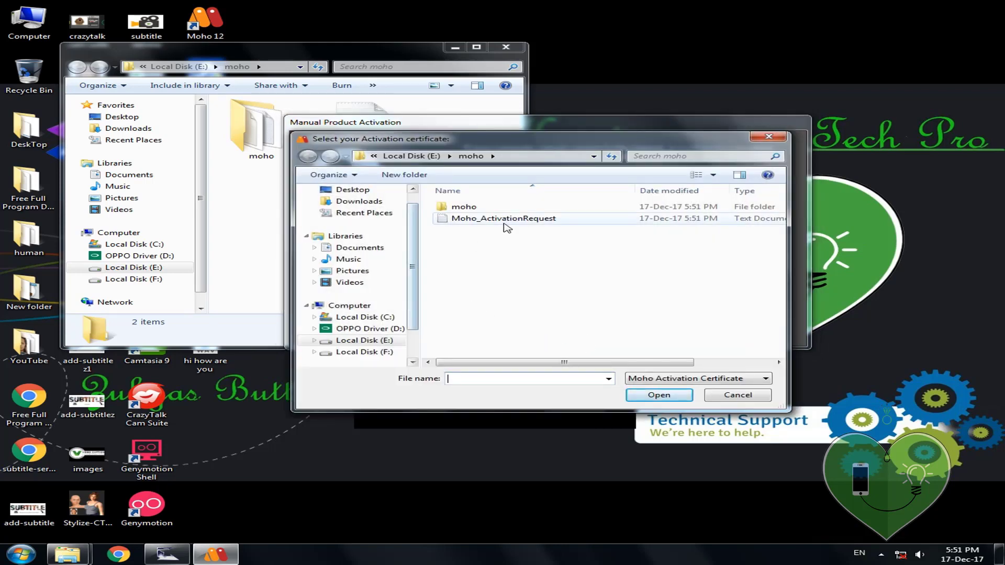
left_click(505, 219)
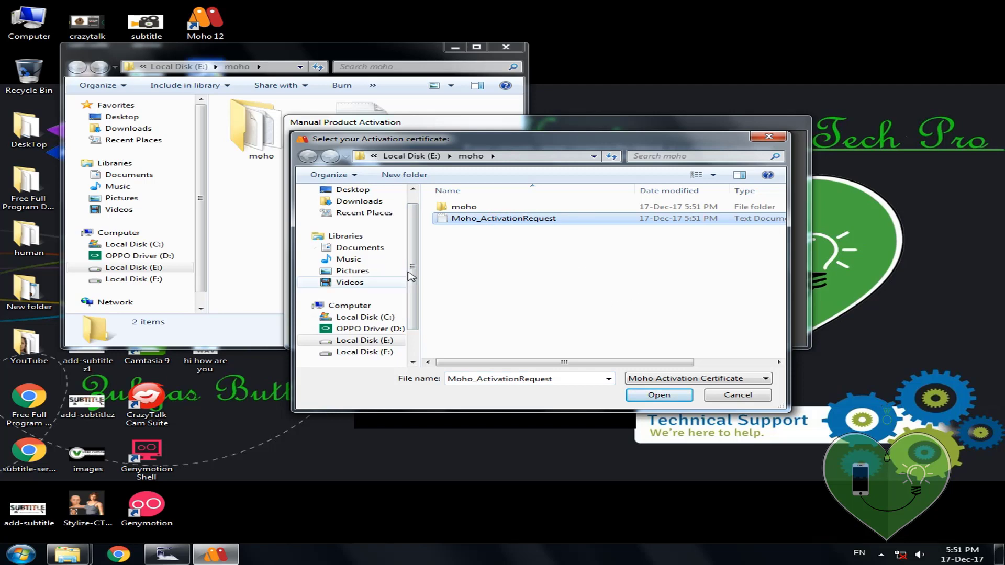
double_click(464, 207)
left_click(500, 219)
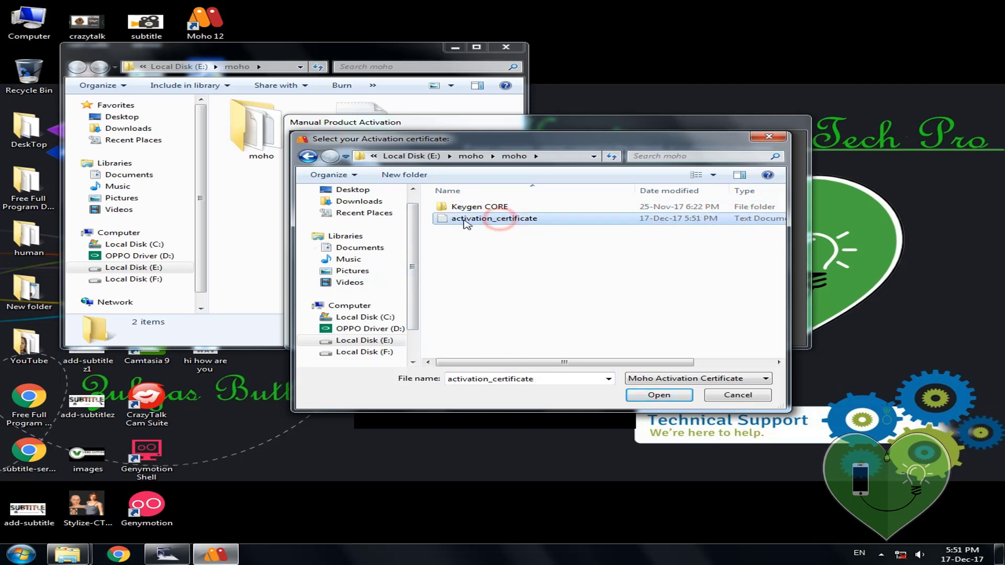
left_click(669, 395)
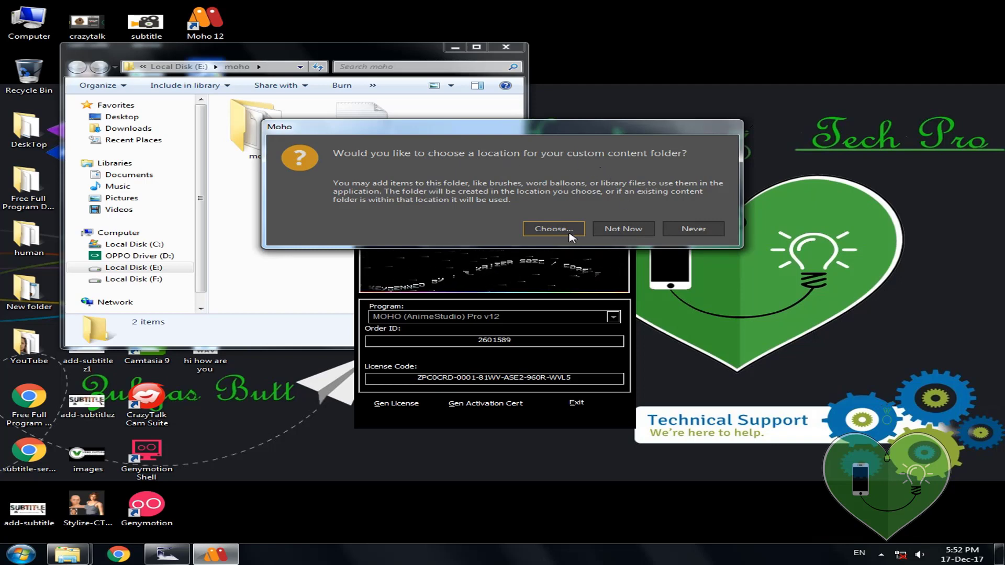
left_click(713, 230)
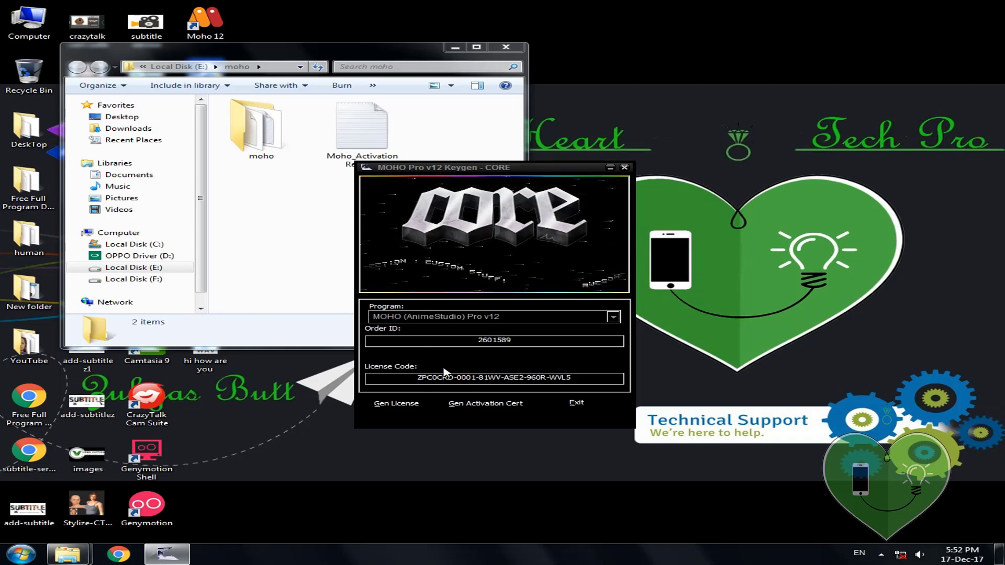
Step: Close the keygen window
left_click(21, 554)
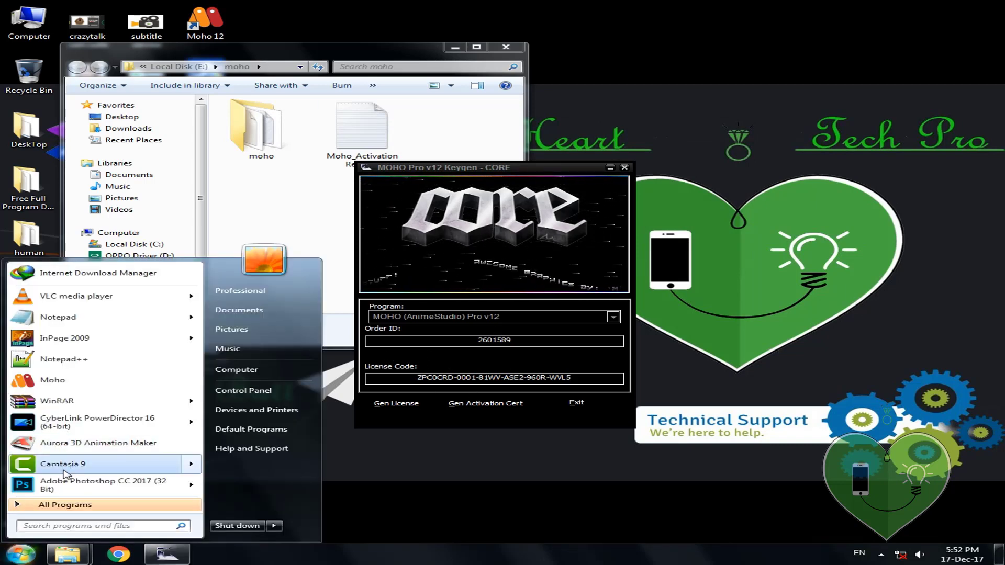
left_click(73, 381)
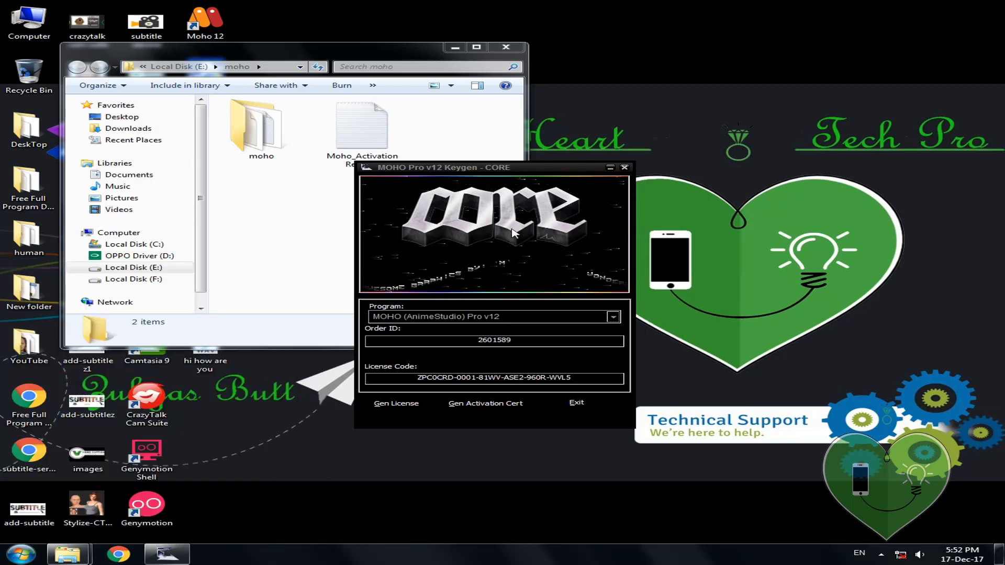
left_click_drag(555, 168, 452, 171)
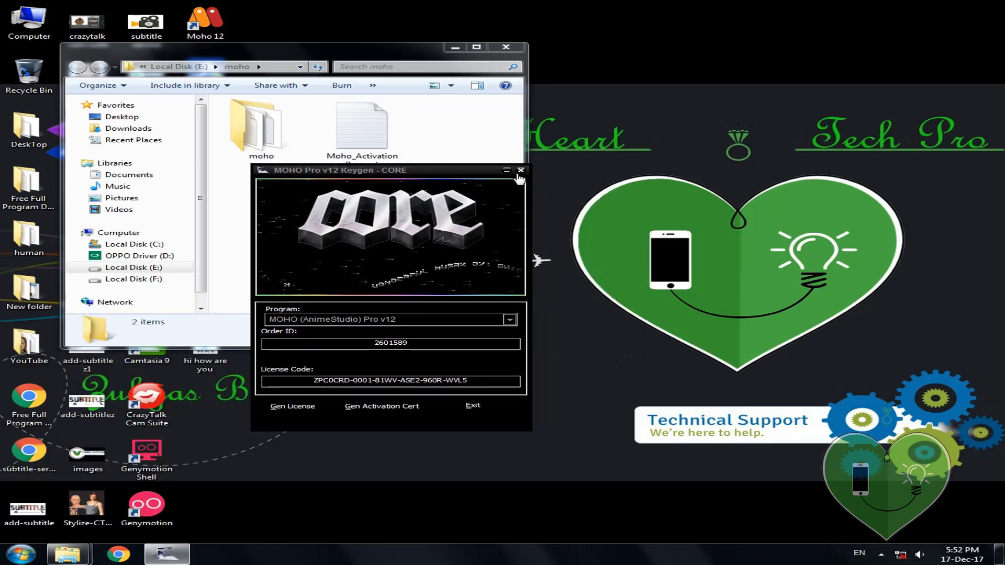
left_click(520, 172)
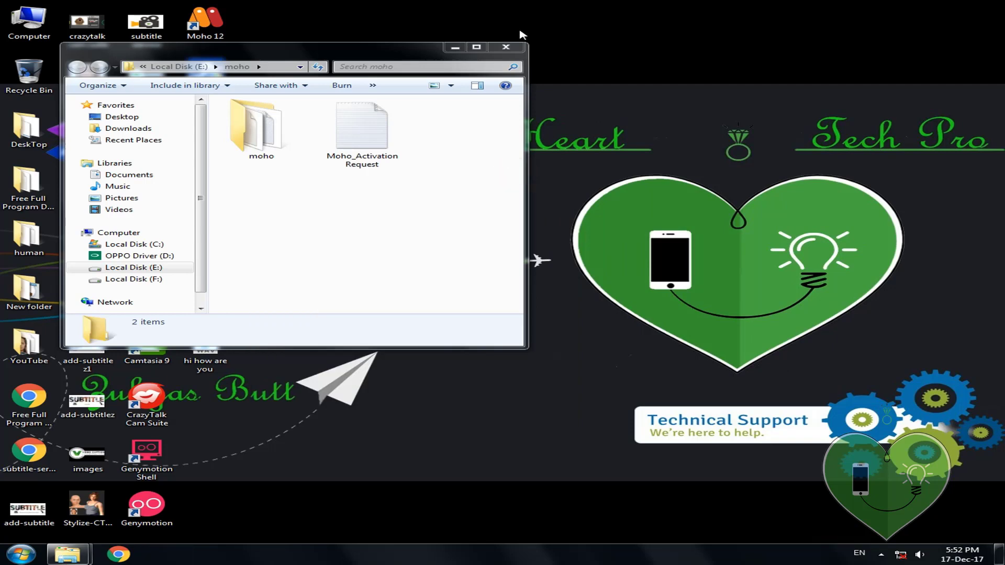
Step: Relaunch Moho 12, dismiss the splash and content library, and play the wolf animation
double_click(196, 27)
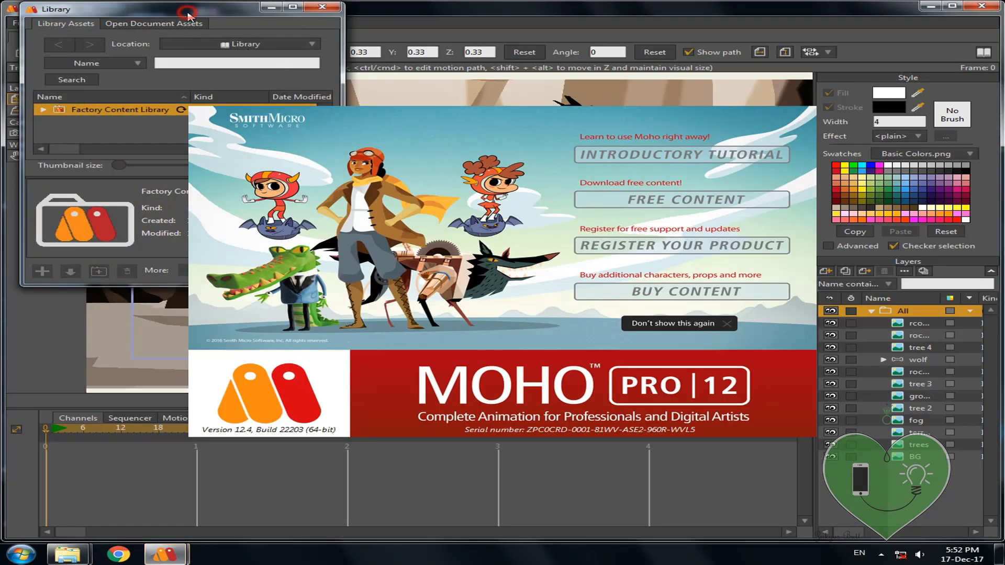
left_click(688, 326)
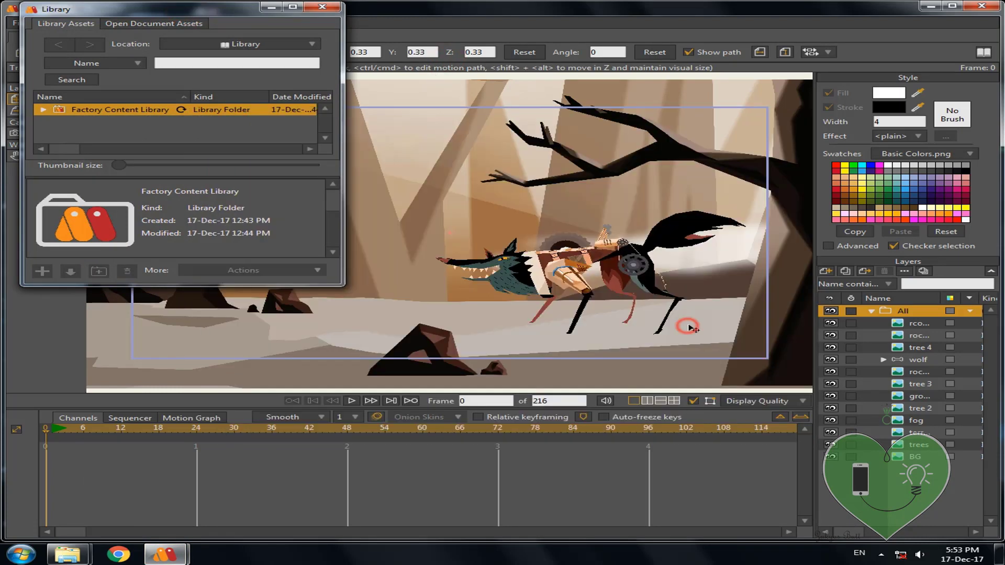
left_click(322, 8)
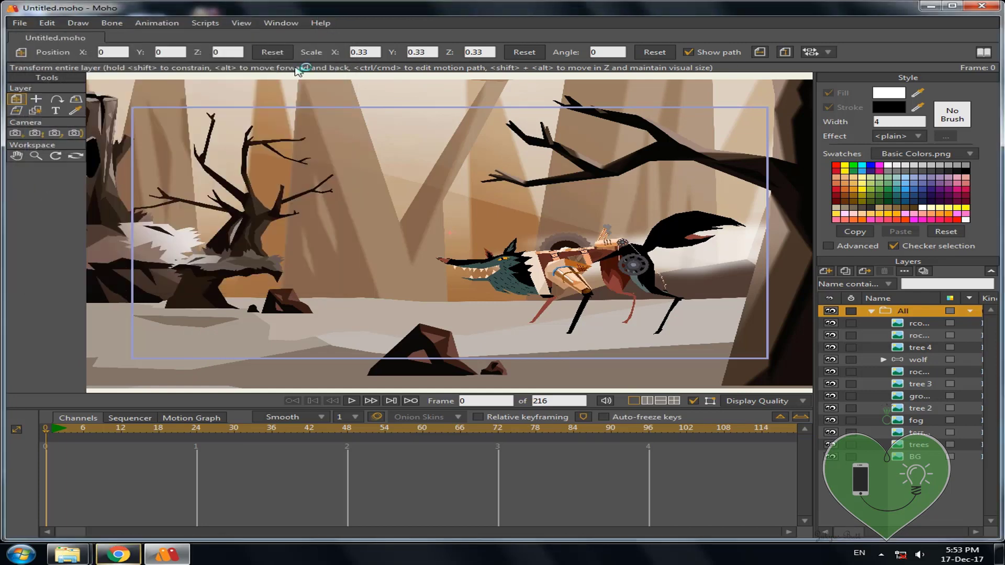
left_click(349, 401)
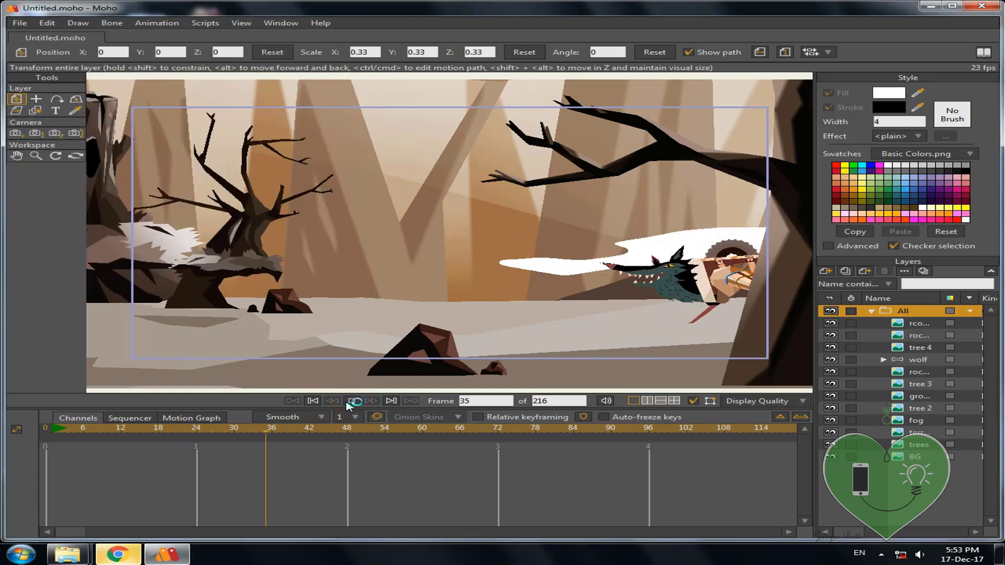
Step: Show Help > About Moho to confirm MOHO PRO 12 is registered
left_click(118, 555)
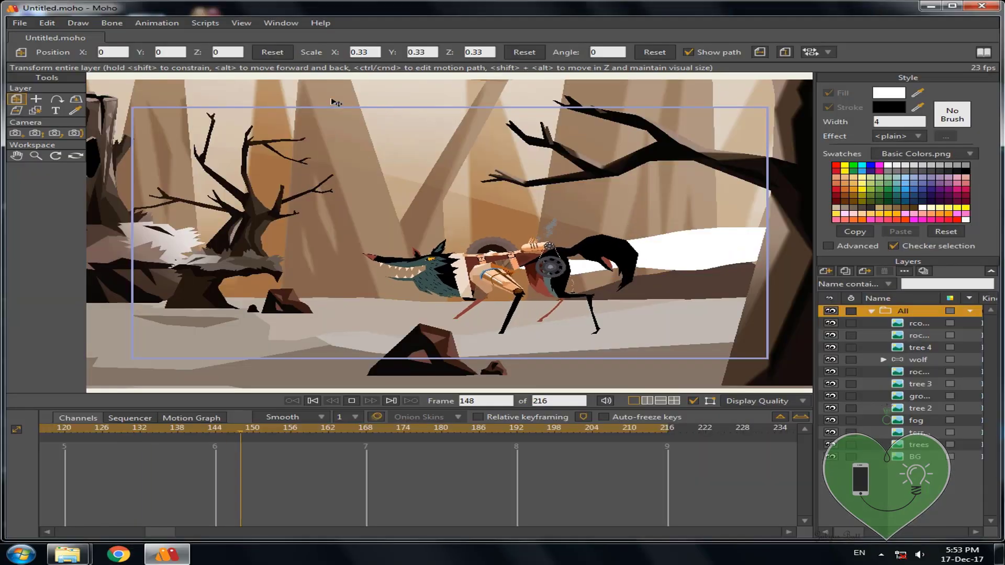
left_click(320, 23)
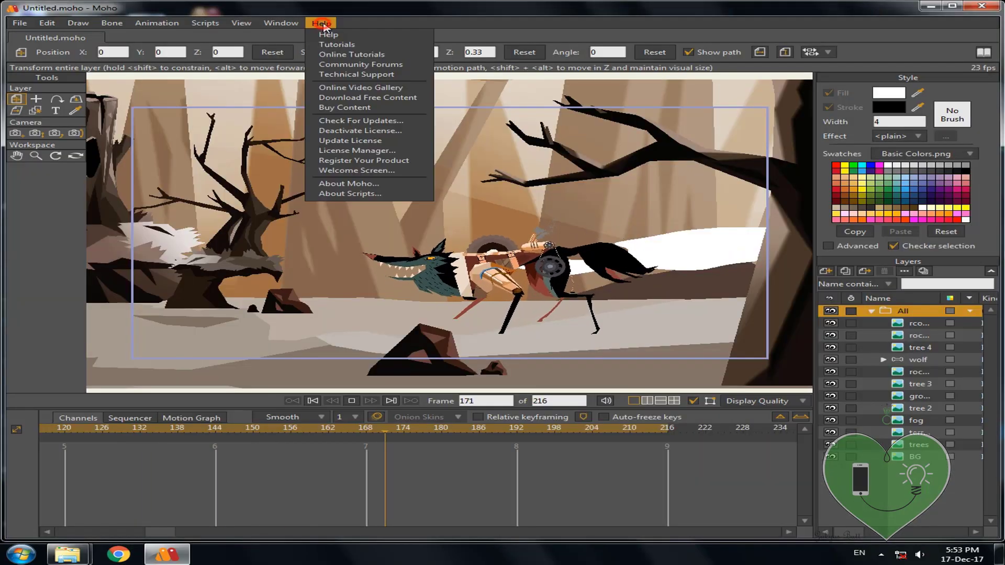
left_click(354, 184)
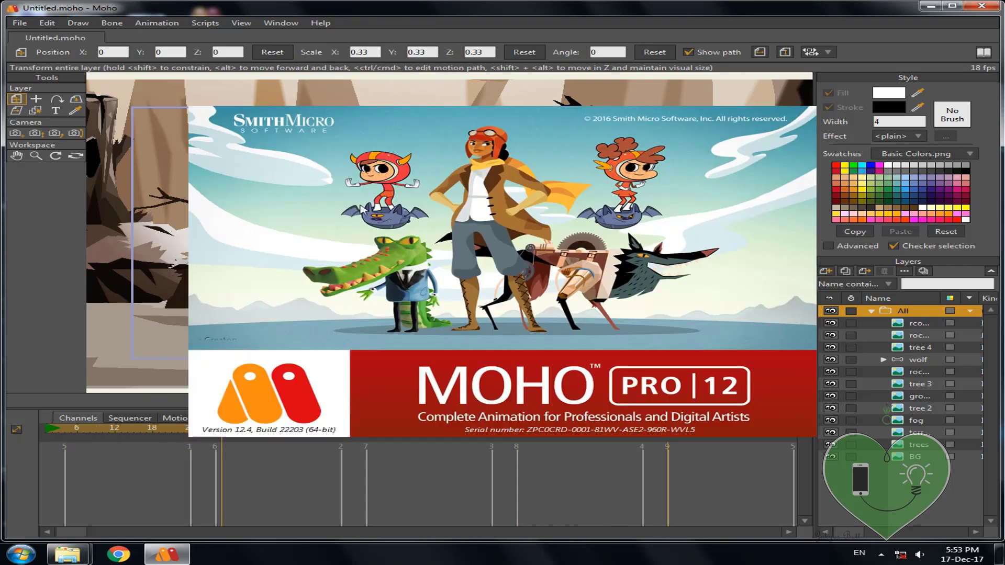